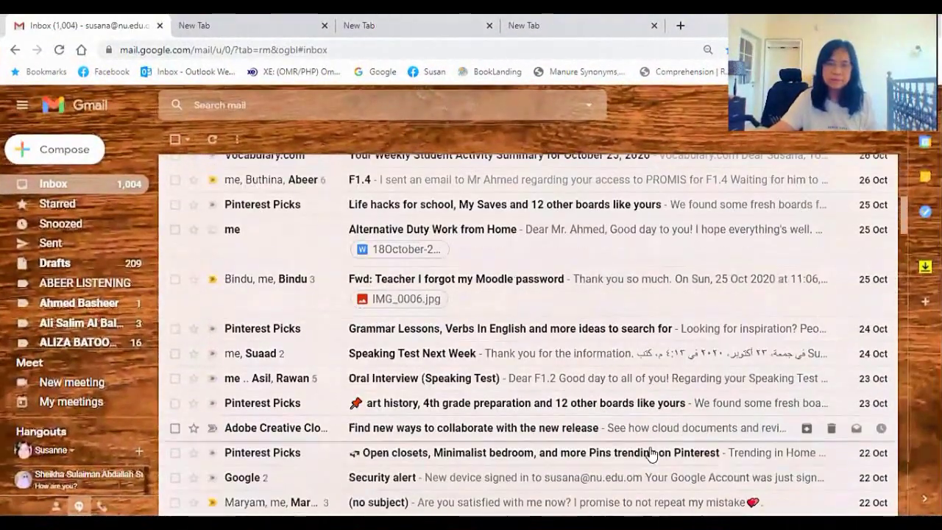
Step: Expand the sidebar to show the full list of labels
scroll(656, 446, "up", 5)
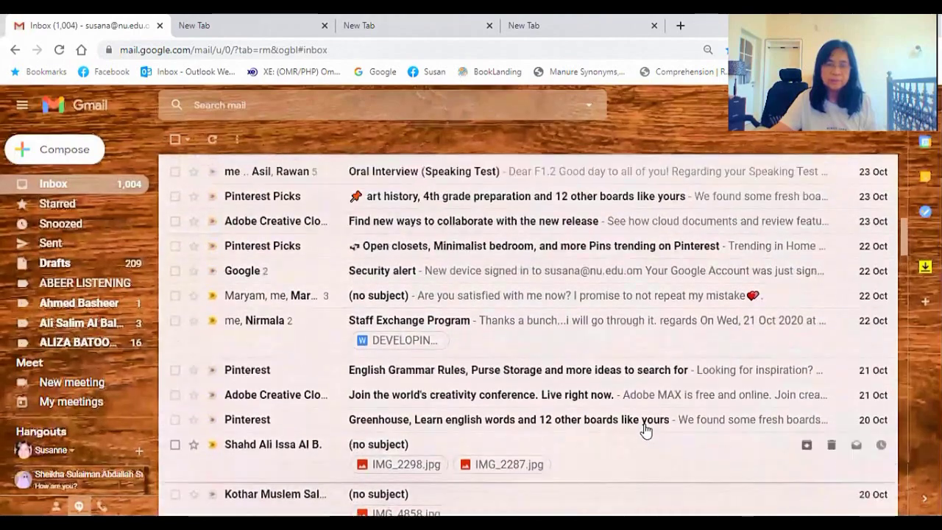
scroll(645, 429, "up", 4)
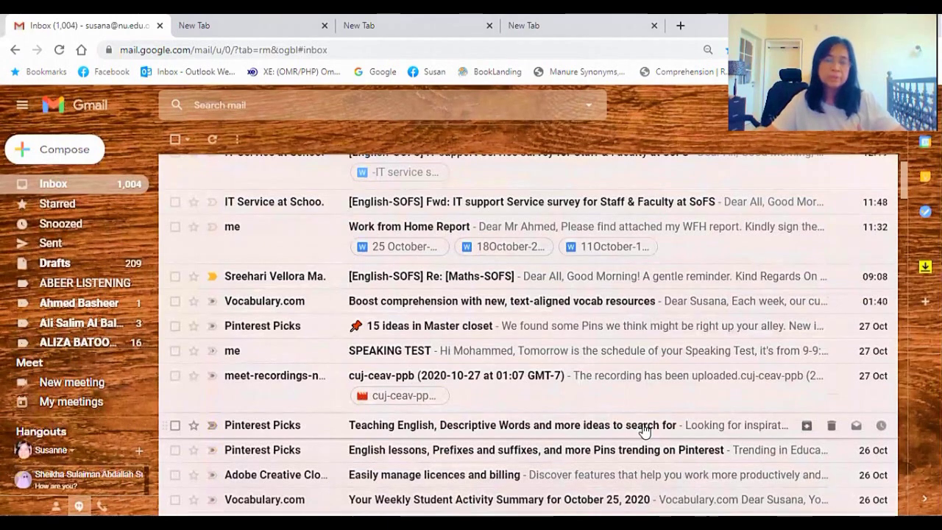
scroll(515, 413, "up", 2)
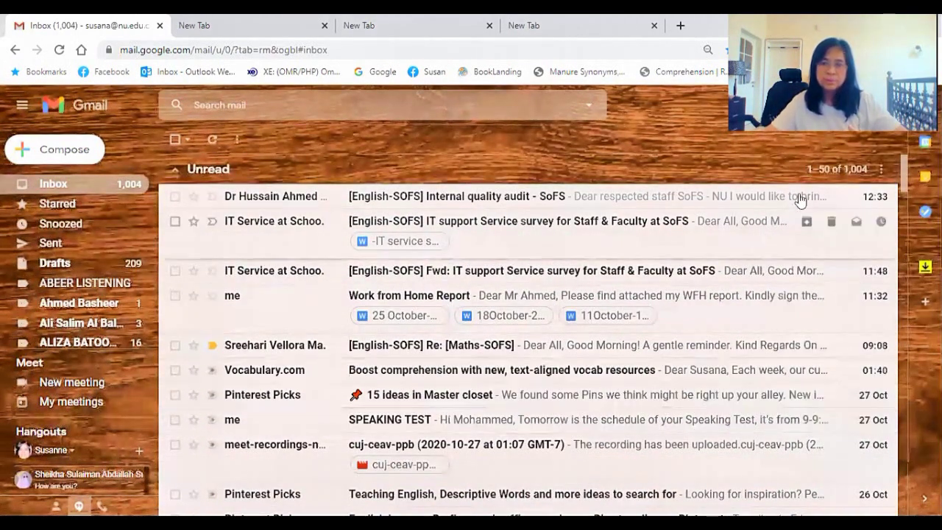
scroll(899, 221, "down", 4)
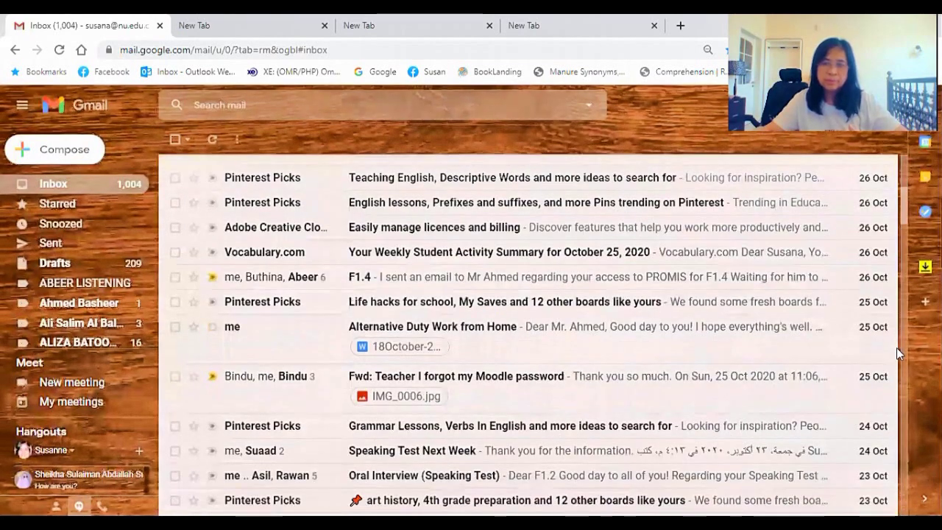
scroll(544, 317, "up", 3)
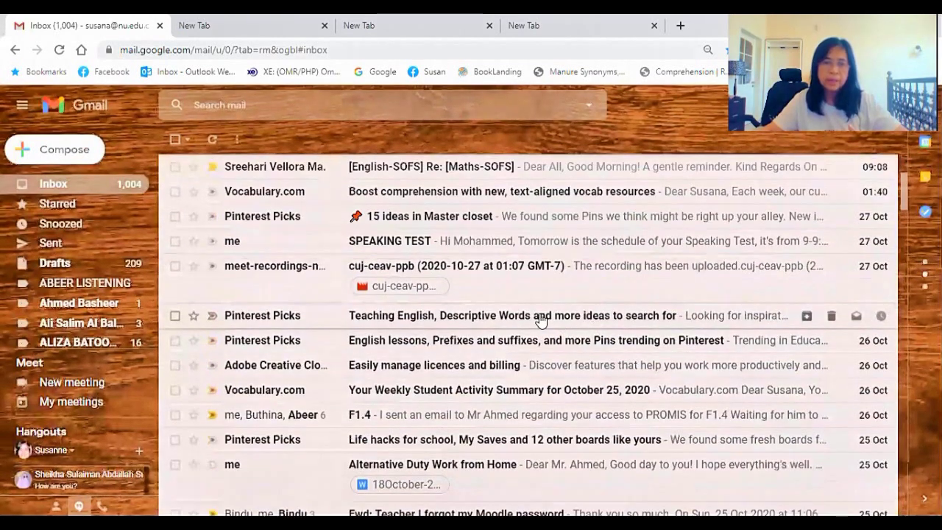
scroll(553, 315, "down", 3)
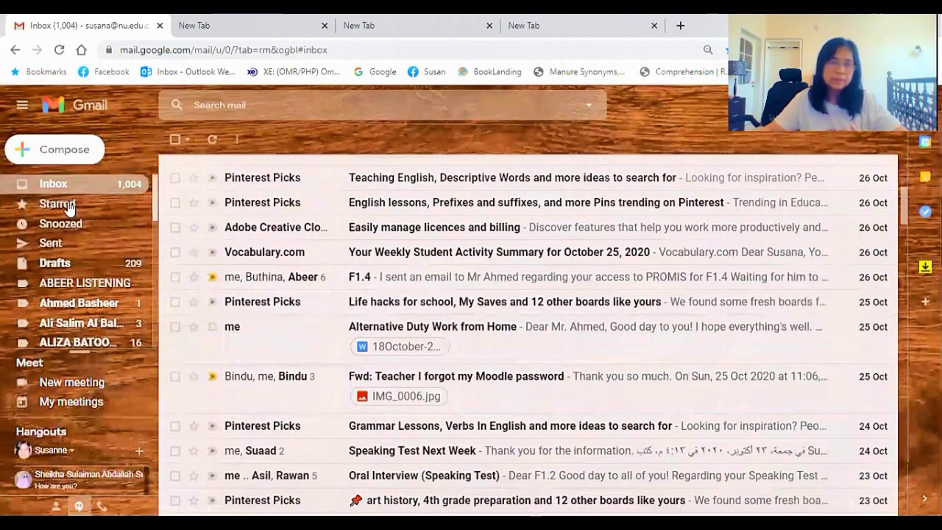
scroll(94, 284, "down", 2)
scroll(96, 284, "down", 2)
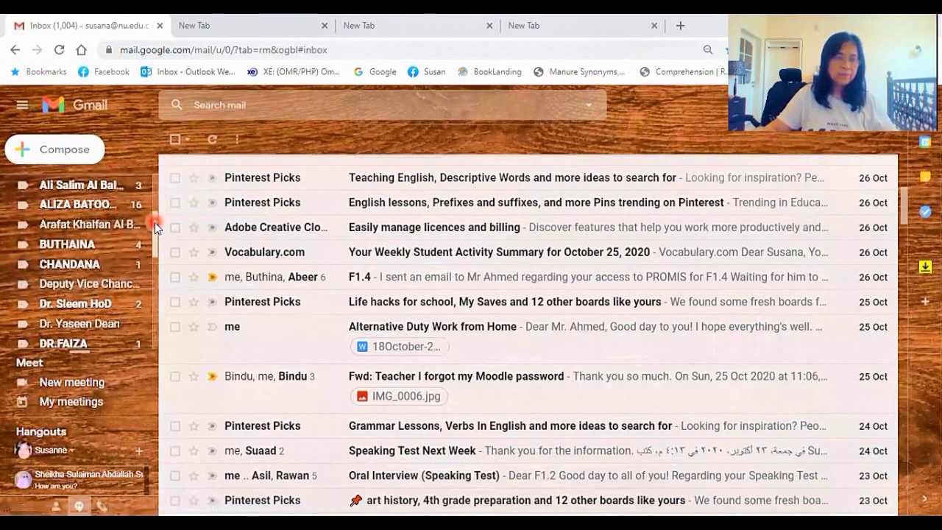
left_click_drag(154, 238, 153, 329)
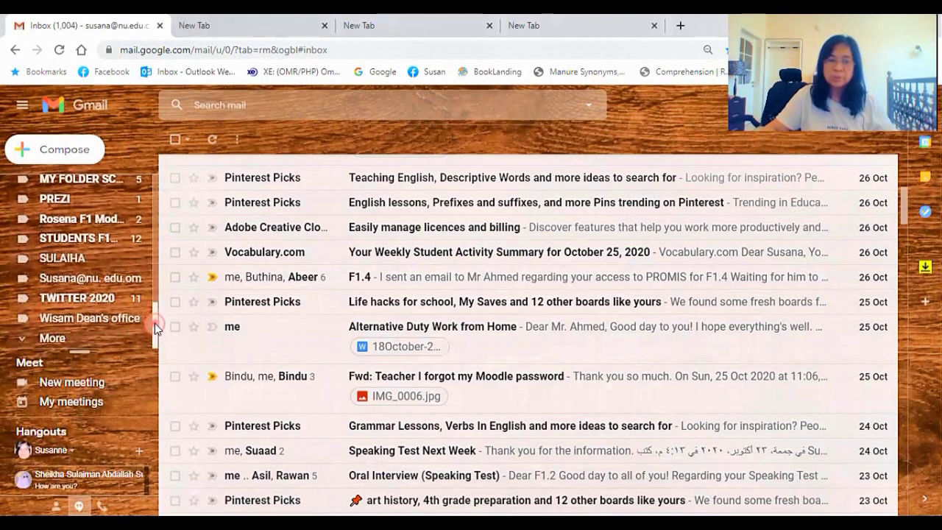
mouse_move(154, 323)
left_mouse_down()
mouse_move(160, 206)
mouse_move(154, 334)
left_mouse_up()
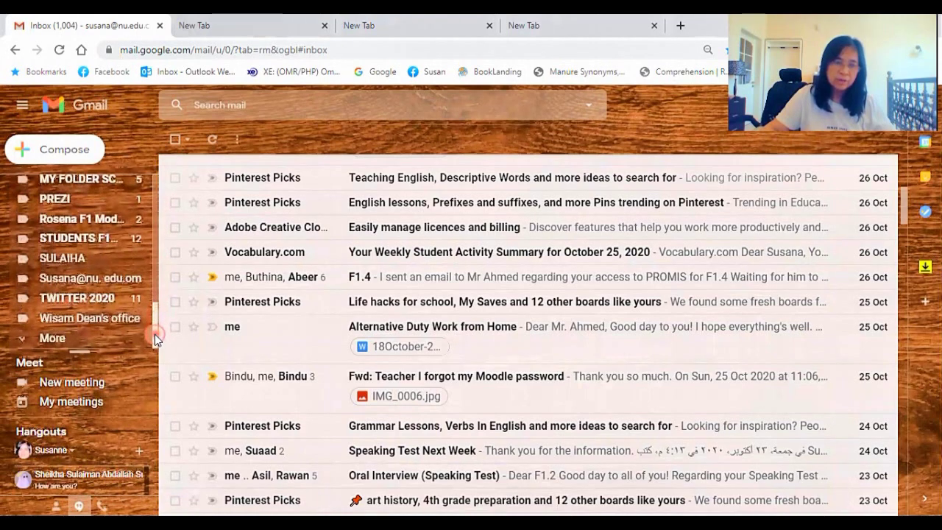
left_click(52, 342)
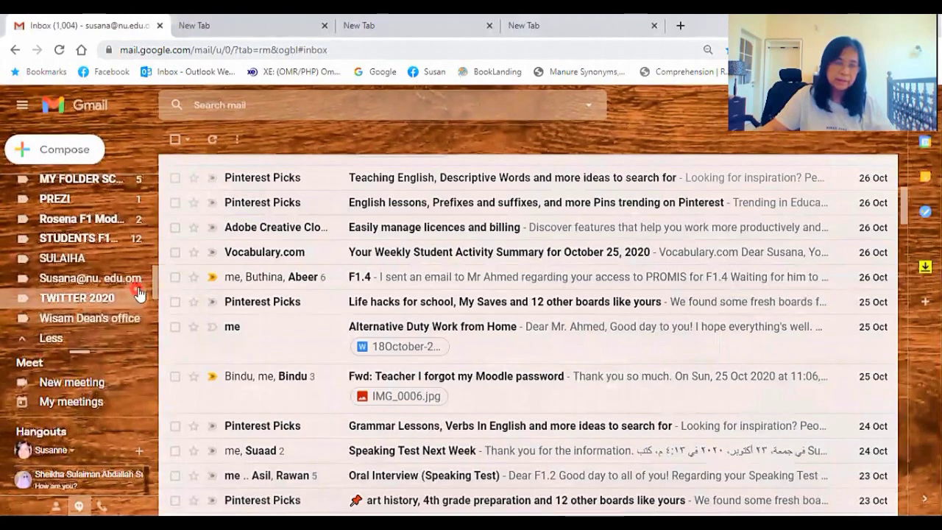
left_click_drag(151, 281, 156, 338)
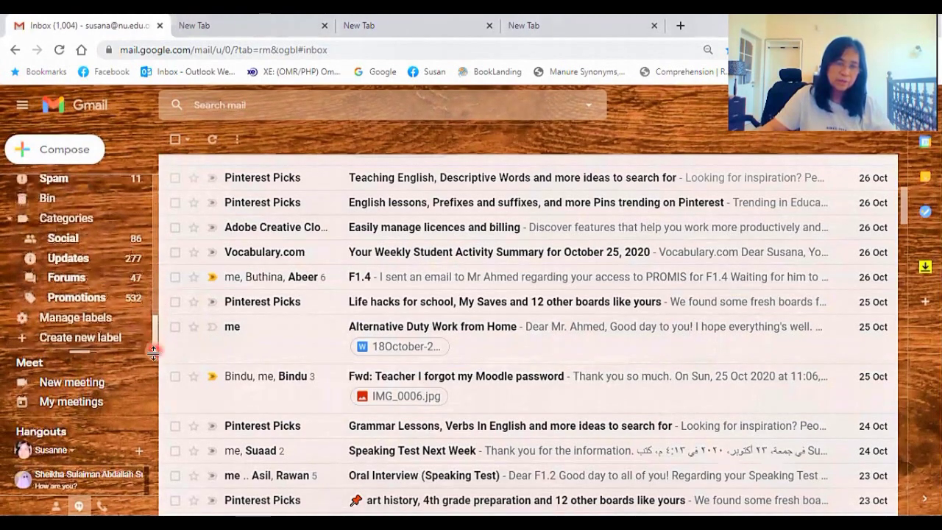
Step: Clear the half-typed name, then create a new label called PINTEREST 2020
left_click(55, 340)
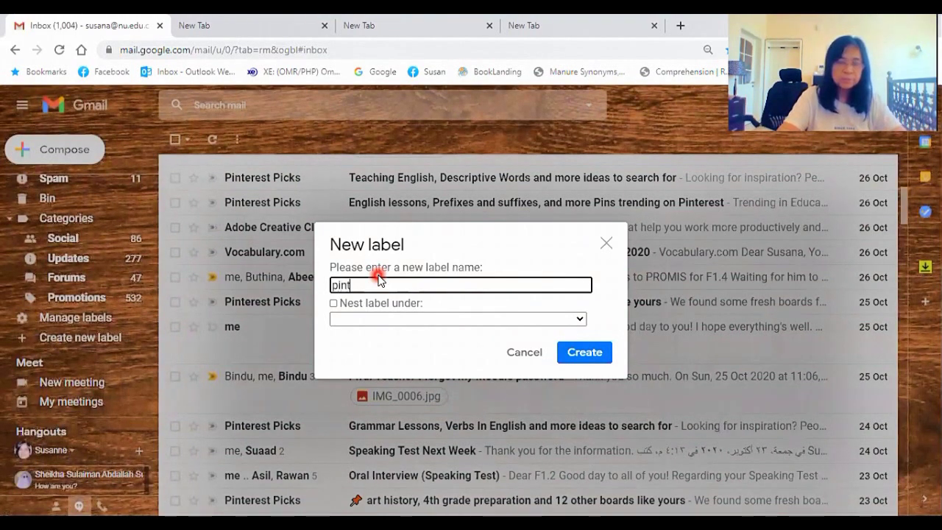
key("BackSpace")
key("BackSpace")
key("BackSpace")
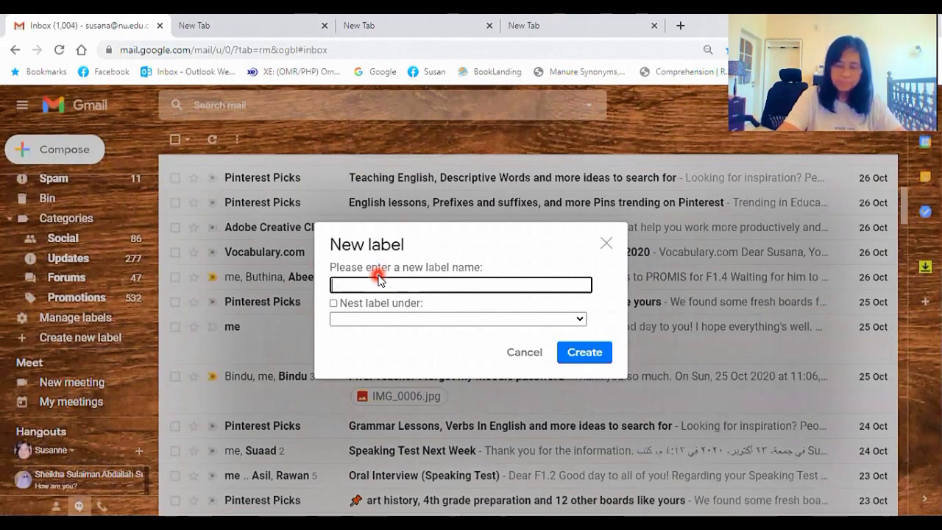
type("PINTEREST")
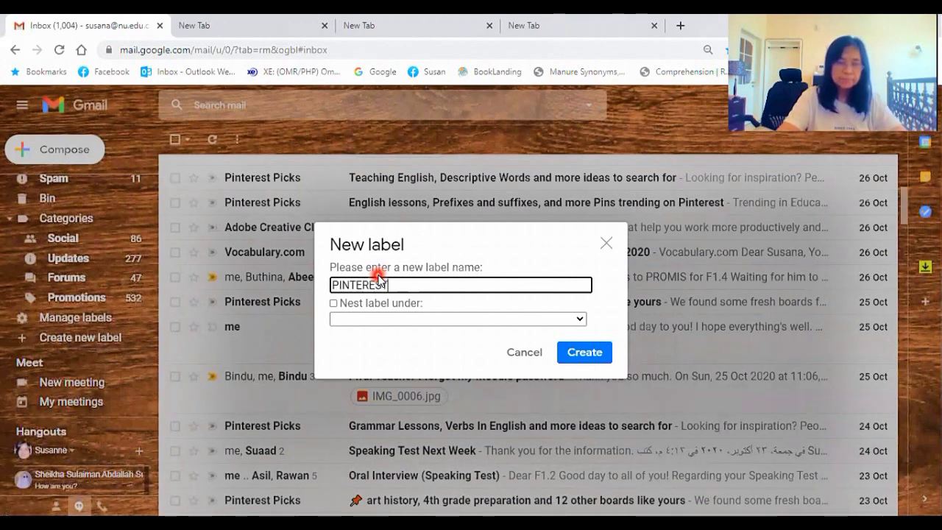
type(" 2020")
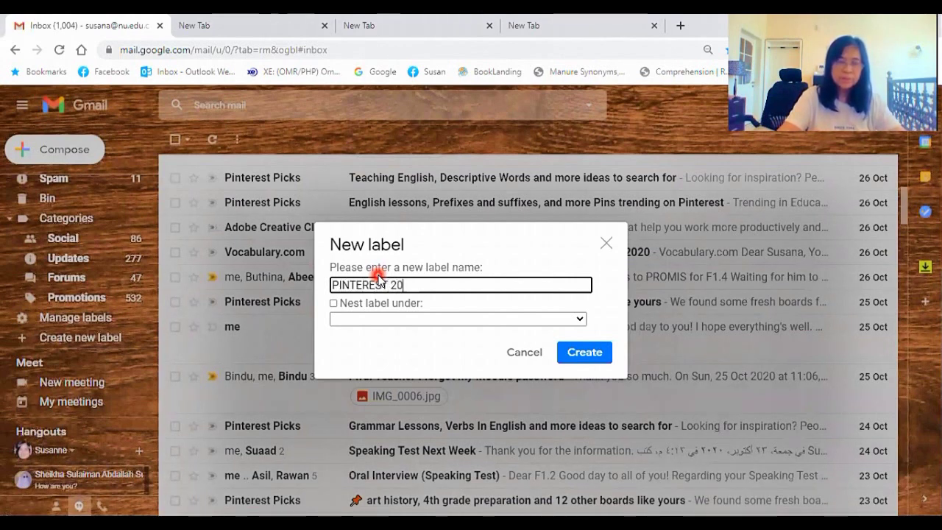
left_click(591, 360)
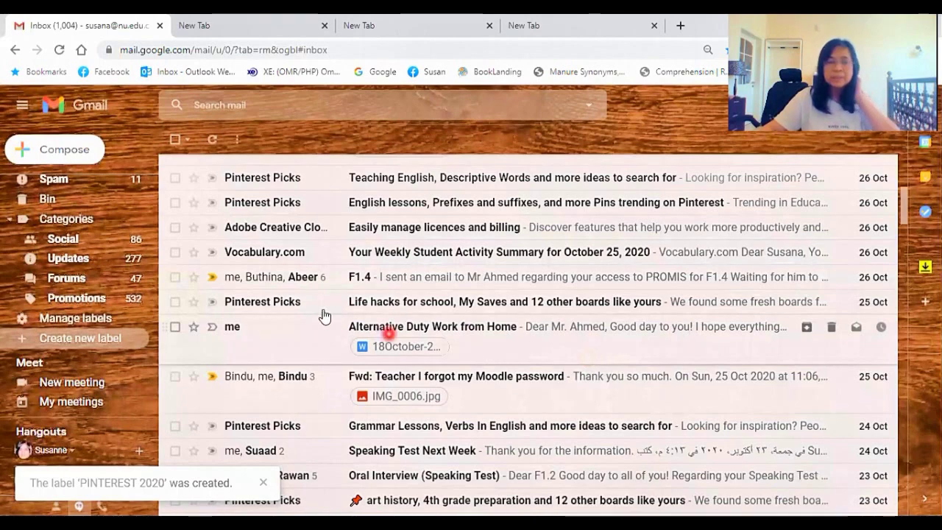
Step: Select the Master closet, Teaching English and English lessons Pinterest emails
scroll(293, 310, "up", 1)
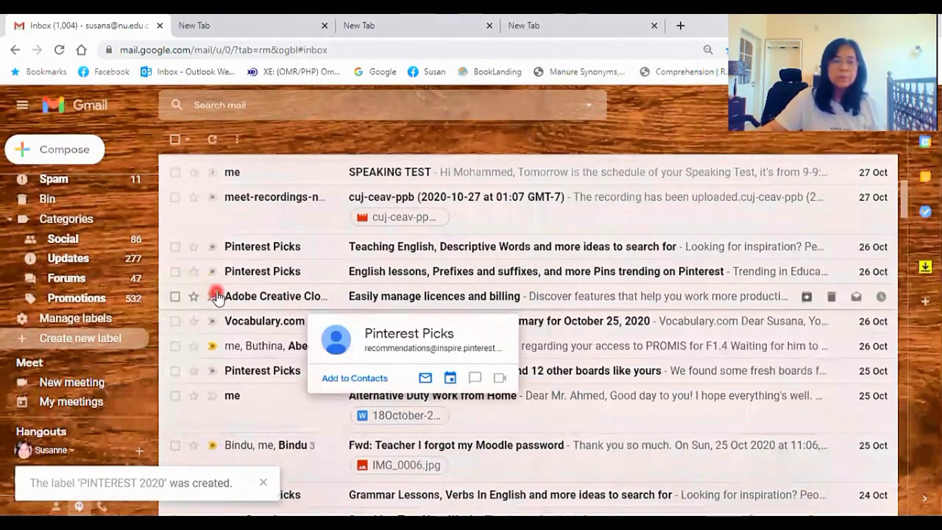
scroll(217, 295, "up", 5)
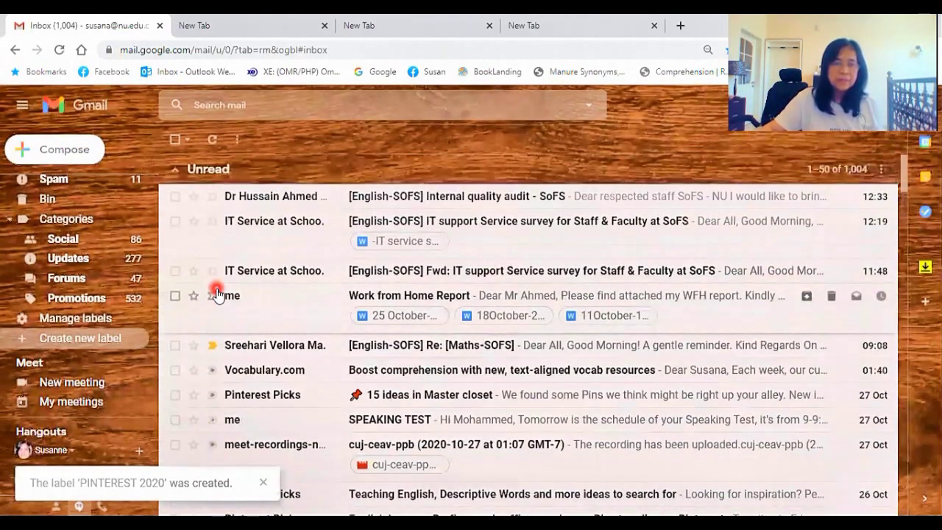
scroll(232, 311, "down", 2)
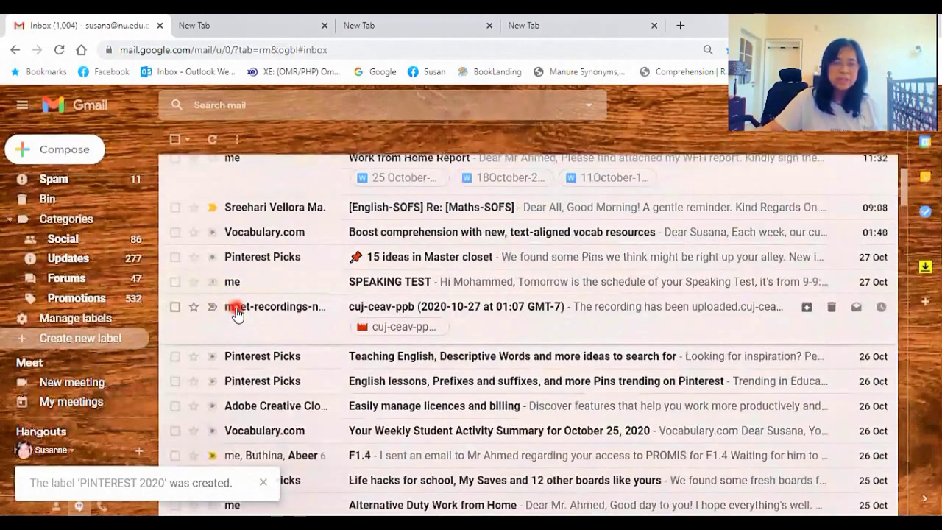
left_click(175, 257)
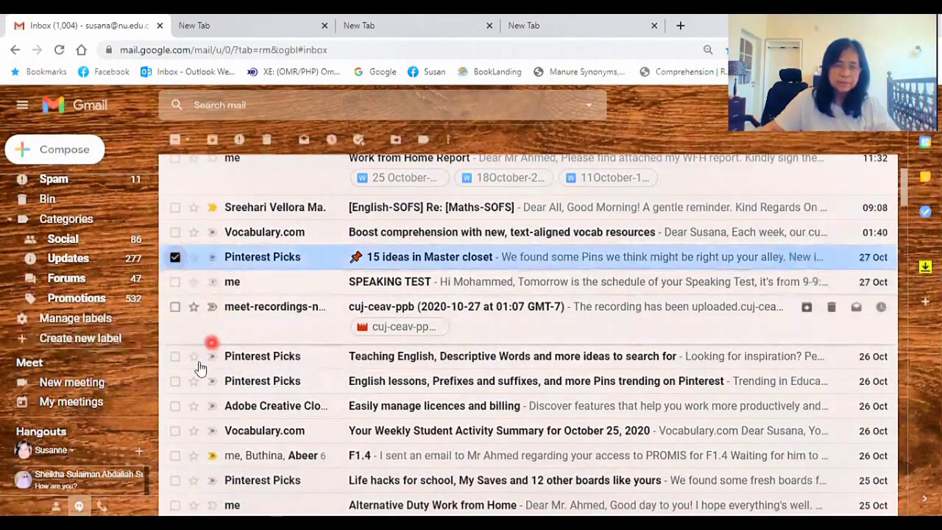
left_click(174, 356)
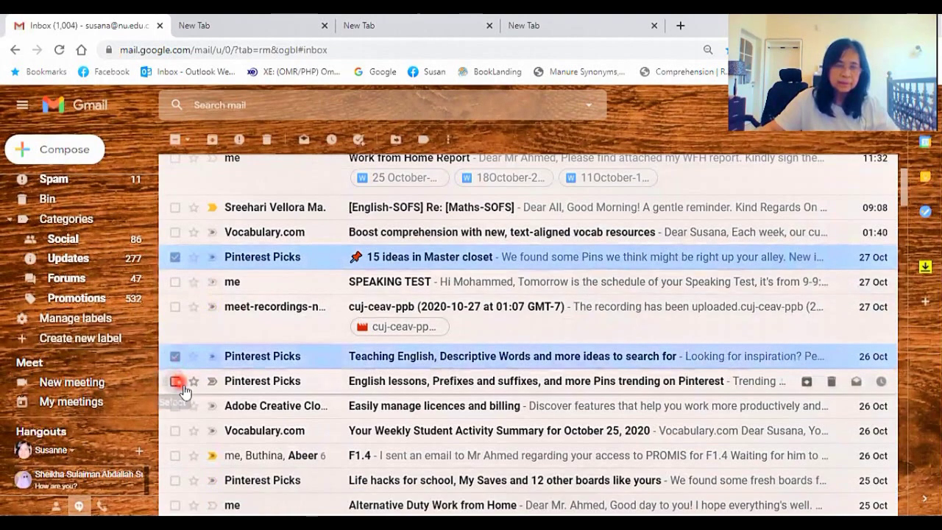
left_click(180, 382)
scroll(183, 383, "down", 2)
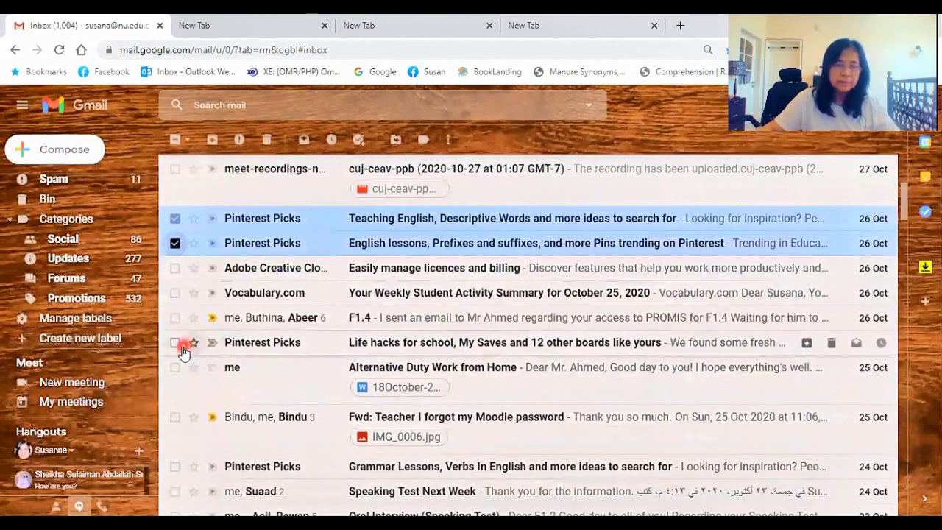
Step: Also select the Life hacks, Grammar Lessons, art history and Open closets Pinterest emails
left_click(175, 342)
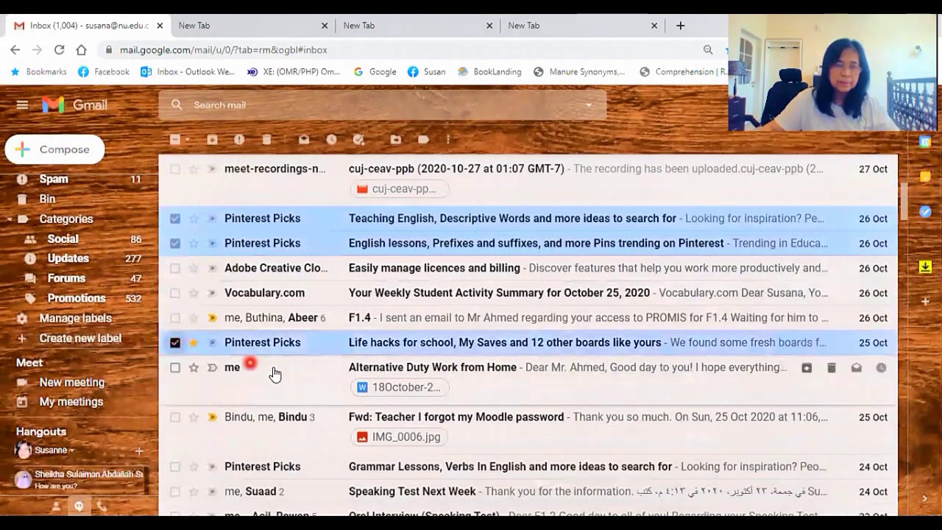
scroll(274, 374, "down", 2)
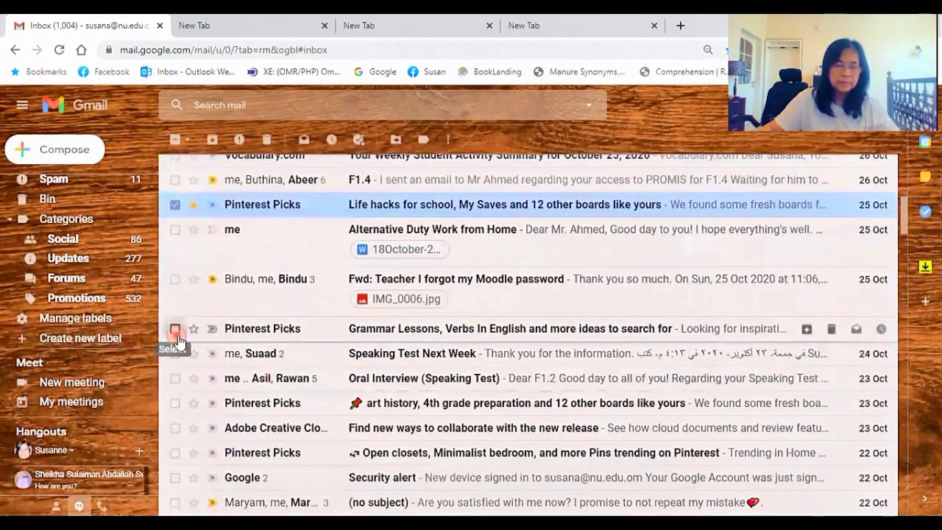
left_click(177, 332)
left_click(176, 403)
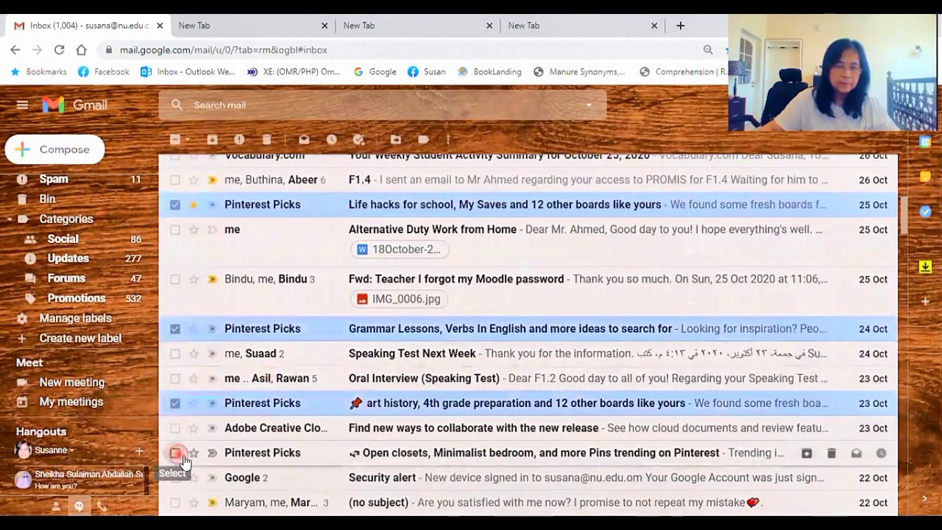
left_click(183, 461)
scroll(343, 384, "up", 2)
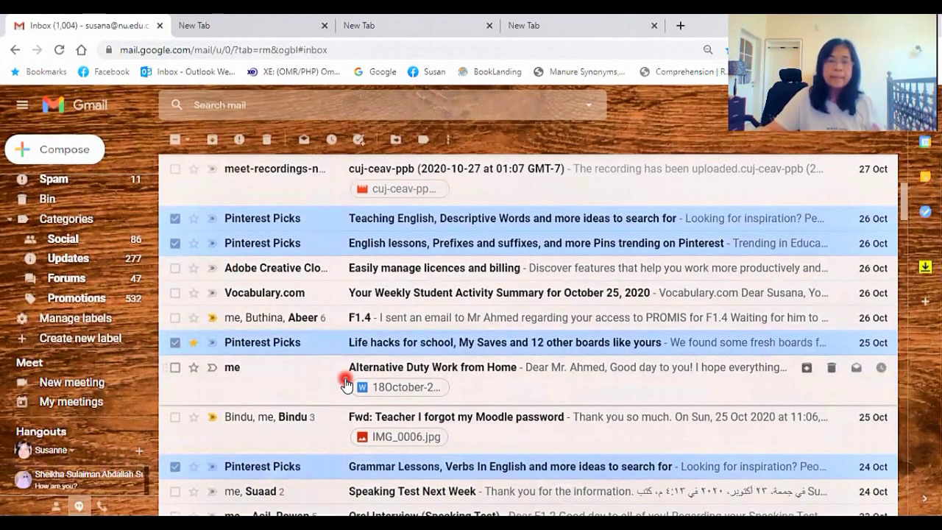
right_click(322, 222)
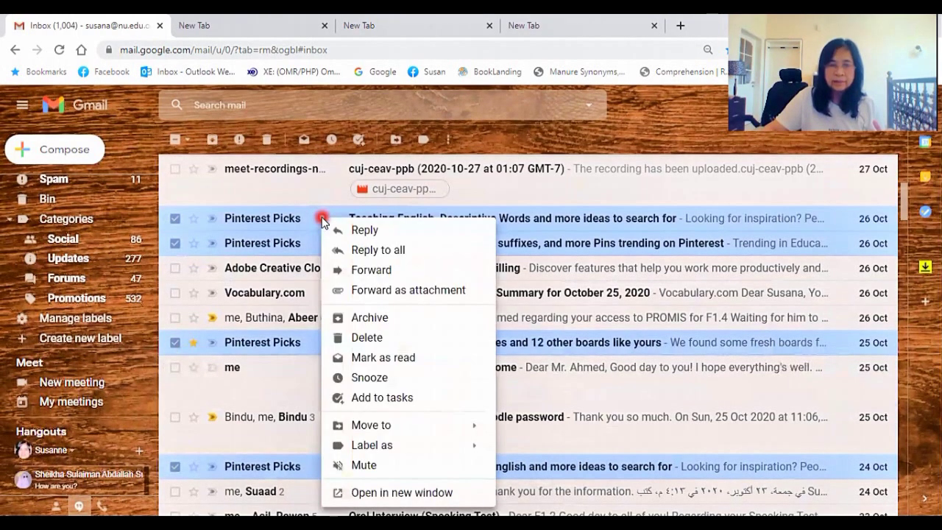
Step: Move the checked Pinterest Picks emails into PINTEREST 2020, filtering the label list with 'P'
left_click(388, 427)
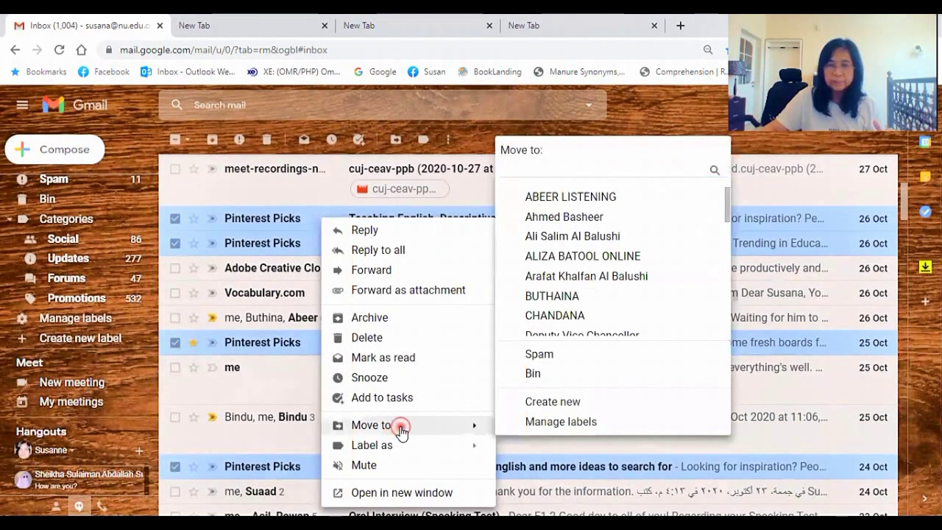
left_click(528, 169)
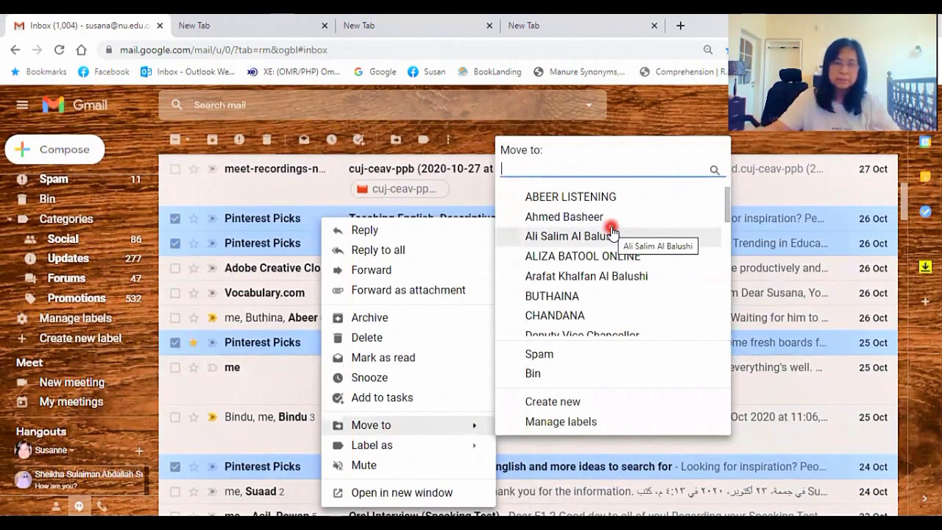
type("P")
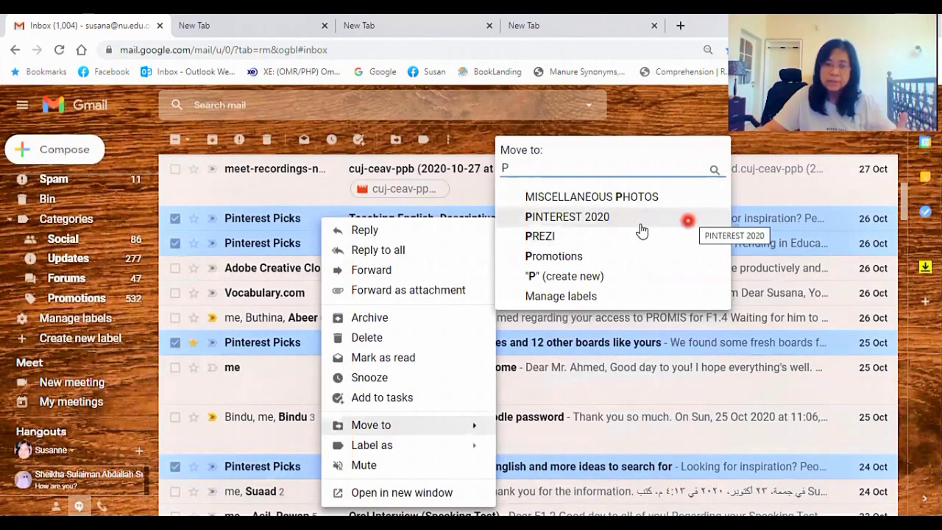
left_click(640, 225)
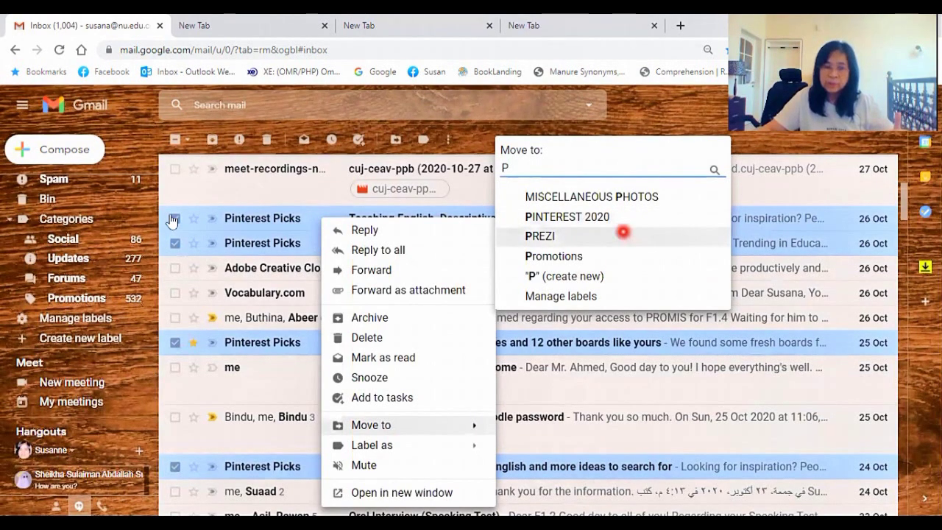
left_click(201, 245)
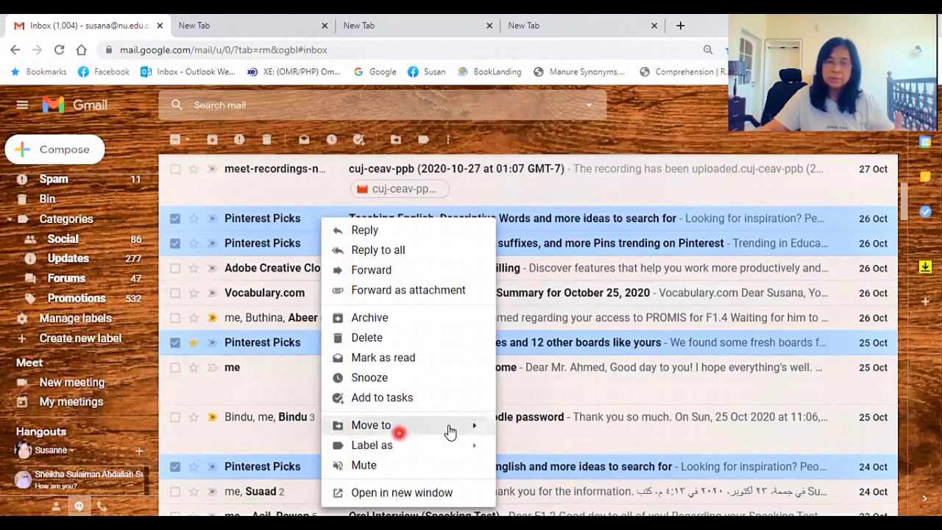
mouse_move(458, 427)
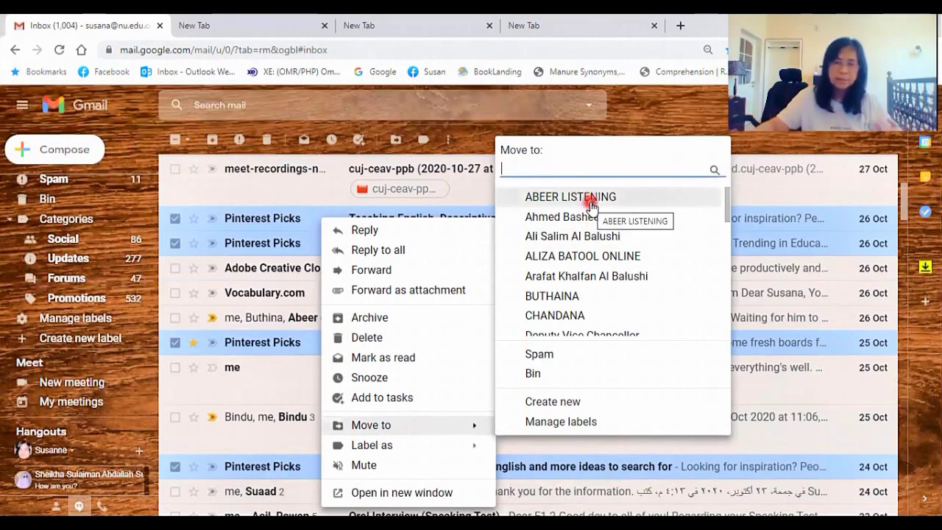
type("P")
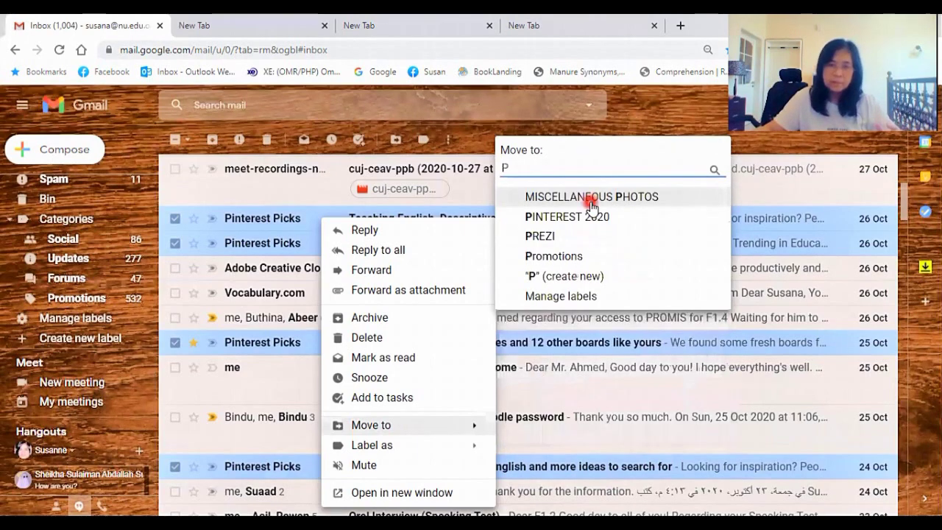
left_click(632, 221)
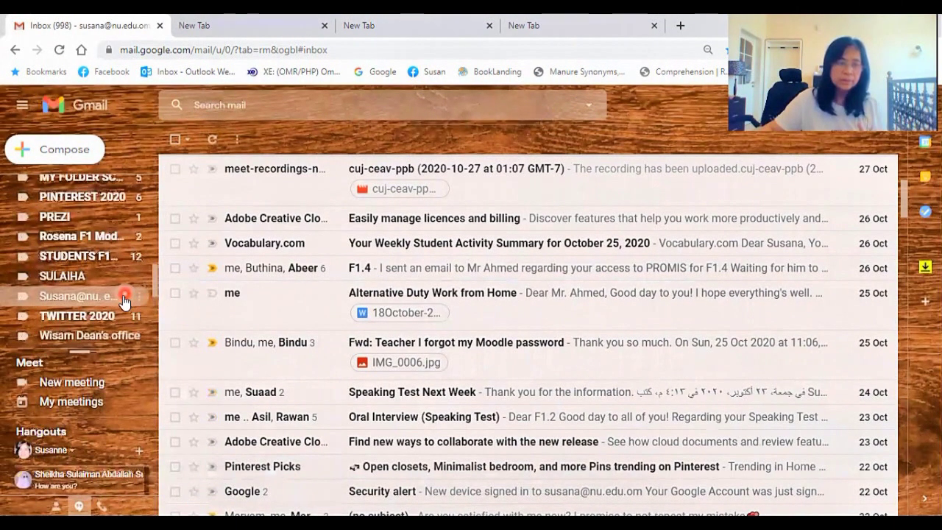
scroll(124, 302, "up", 2)
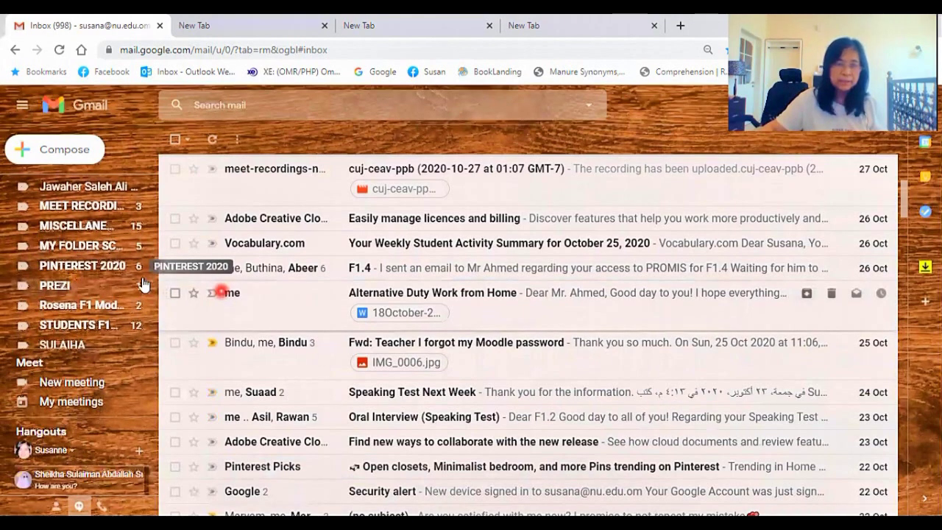
Step: View the PINTEREST 2020 label's emails, then return to the inbox
left_click(80, 271)
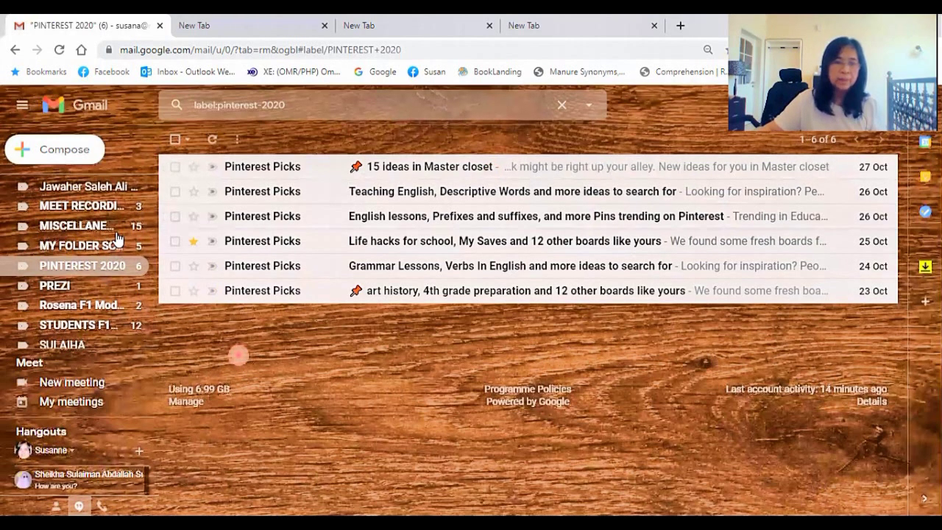
scroll(116, 239, "up", 3)
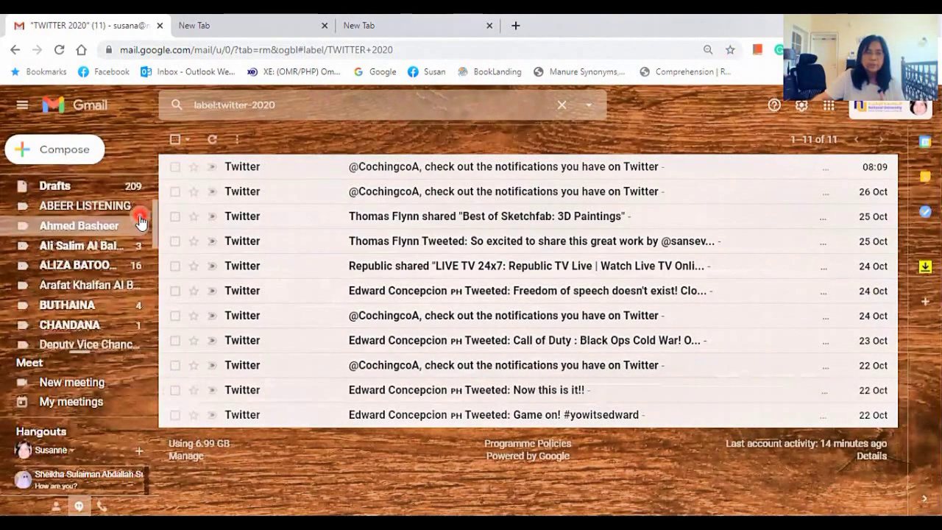
scroll(59, 193, "up", 2)
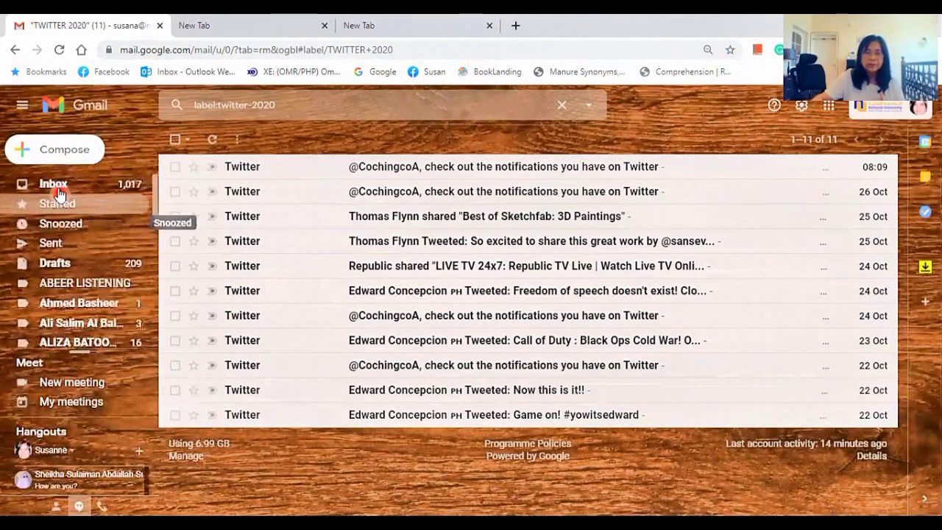
left_click(64, 185)
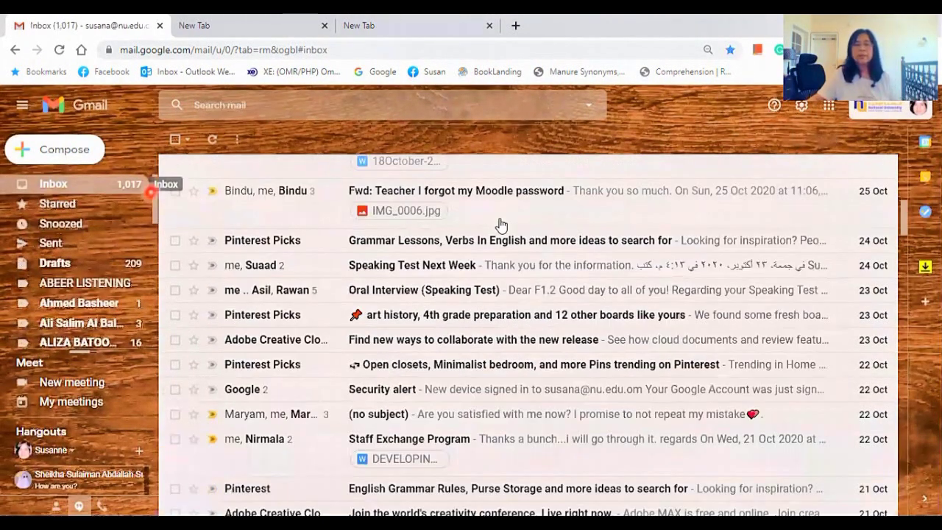
Step: Scroll to the top of the inbox and dismiss the sender's contact preview card
scroll(498, 223, "up", 2)
scroll(499, 223, "up", 3)
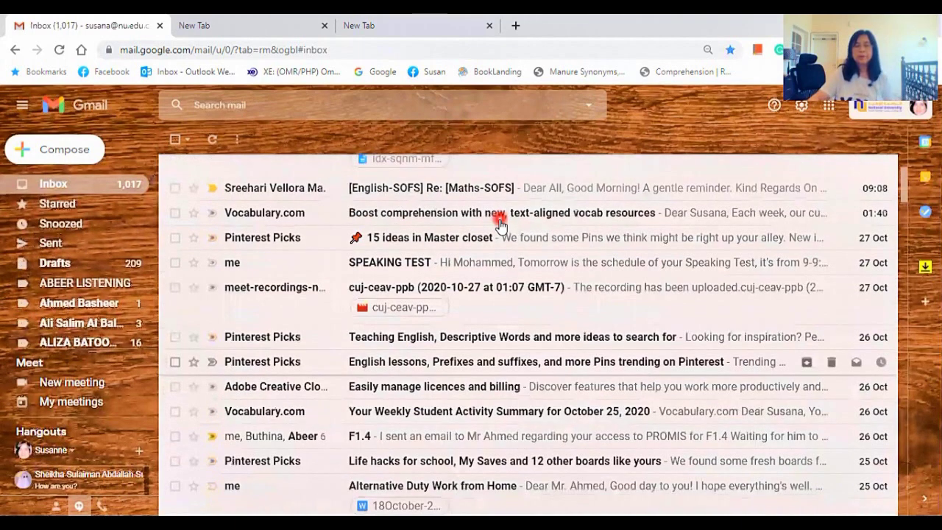
scroll(499, 223, "up", 2)
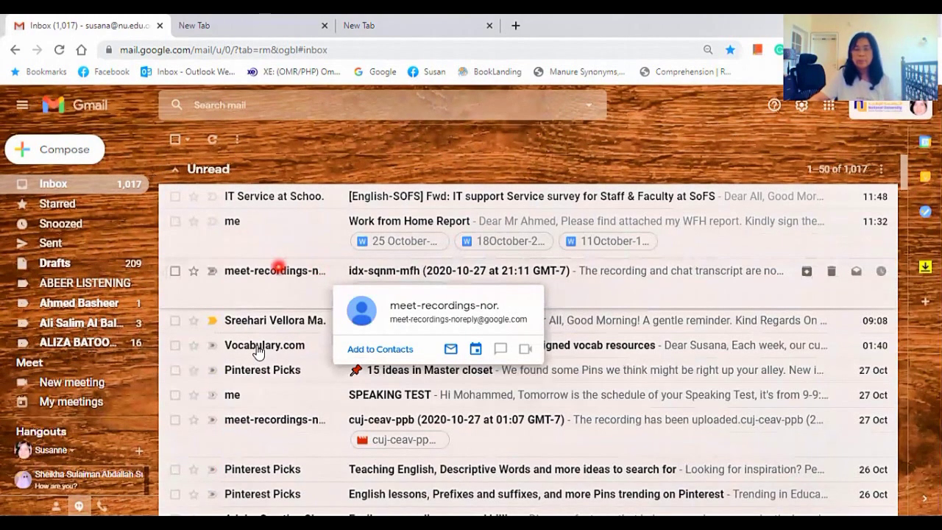
mouse_move(257, 351)
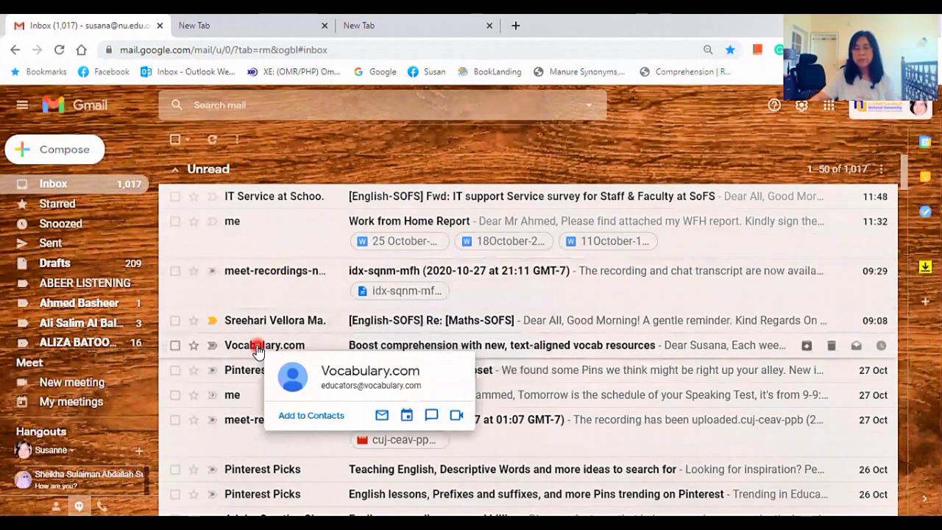
left_click(154, 230)
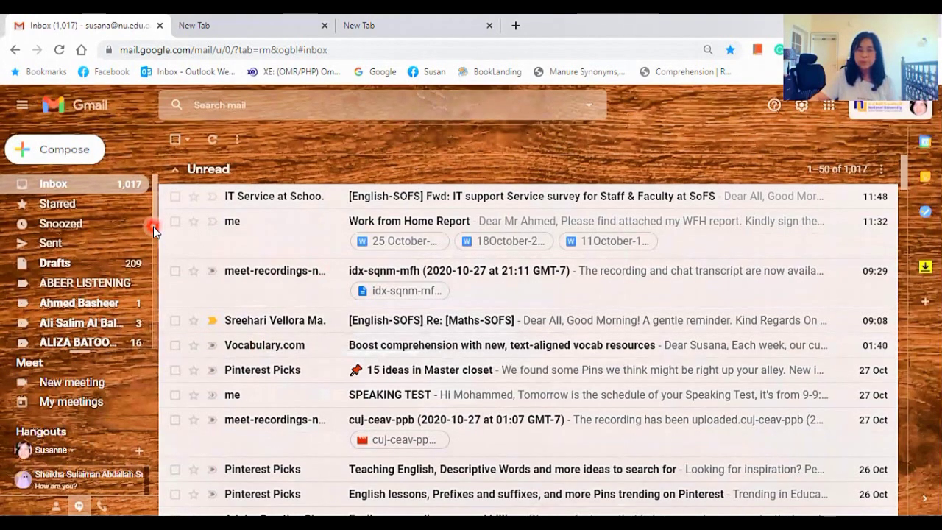
left_click_drag(153, 225, 149, 243)
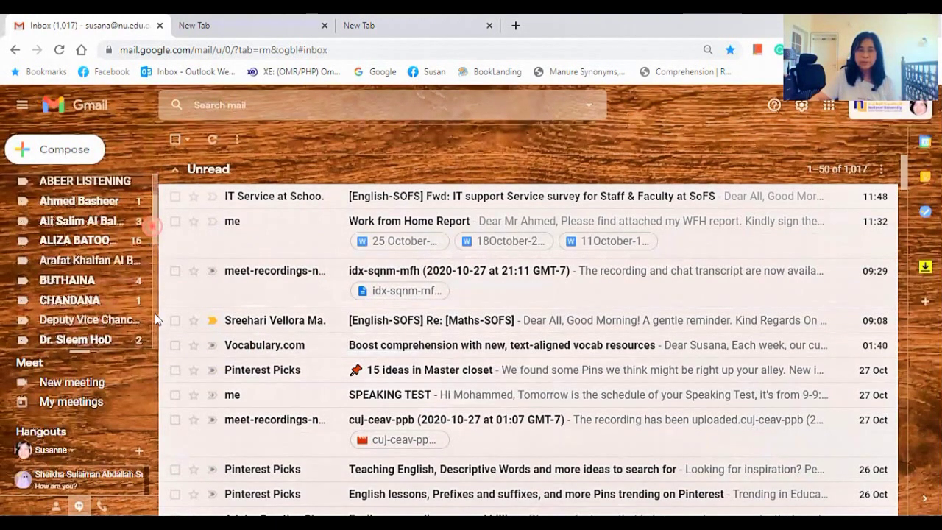
Step: Expand the sidebar label list and bring up the new-label dialog
left_click_drag(154, 313, 153, 359)
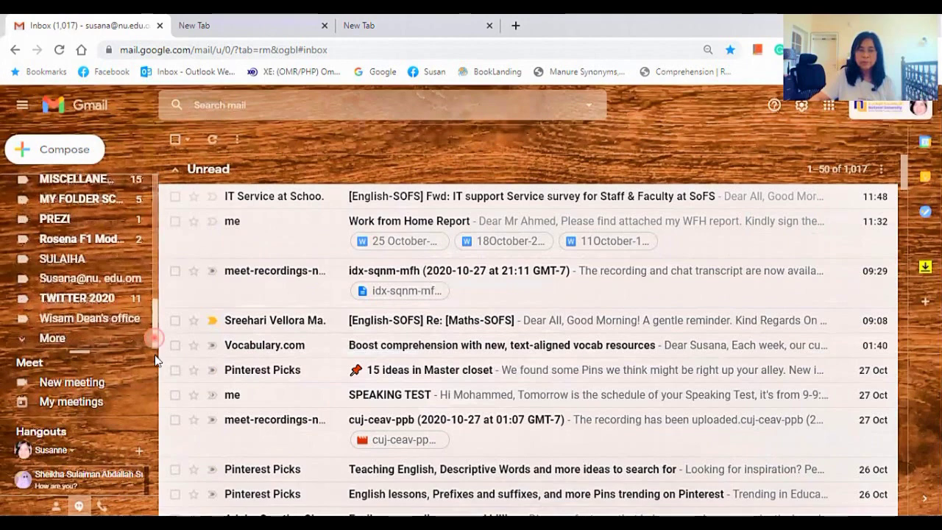
left_click(47, 343)
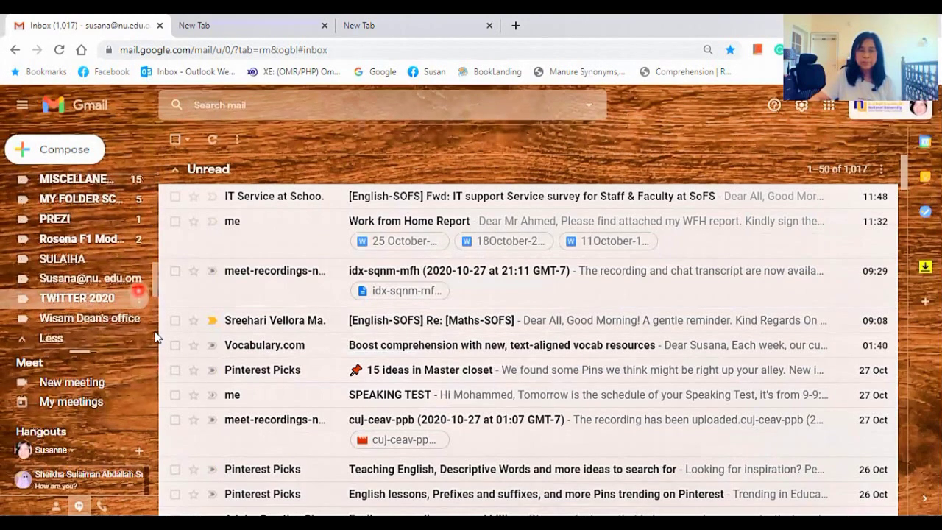
left_click_drag(155, 337, 154, 360)
scroll(36, 361, "down", 1)
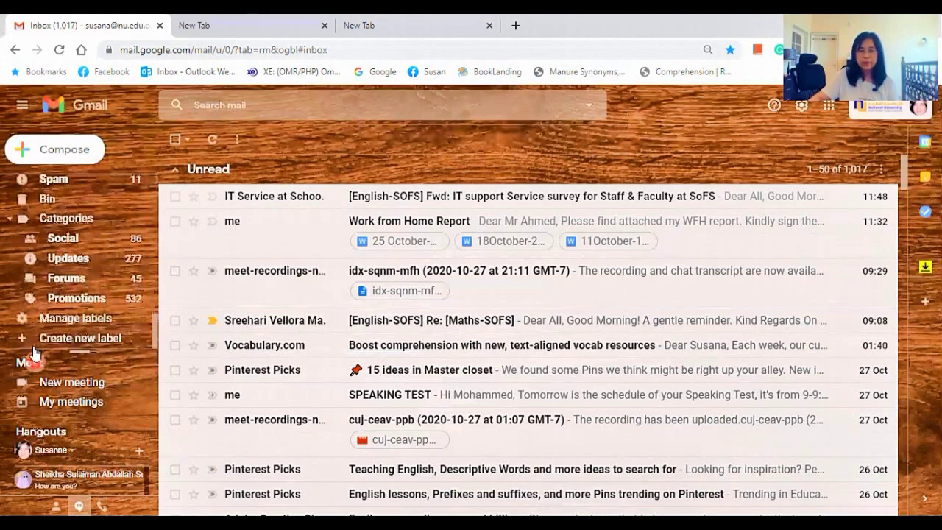
left_click(36, 347)
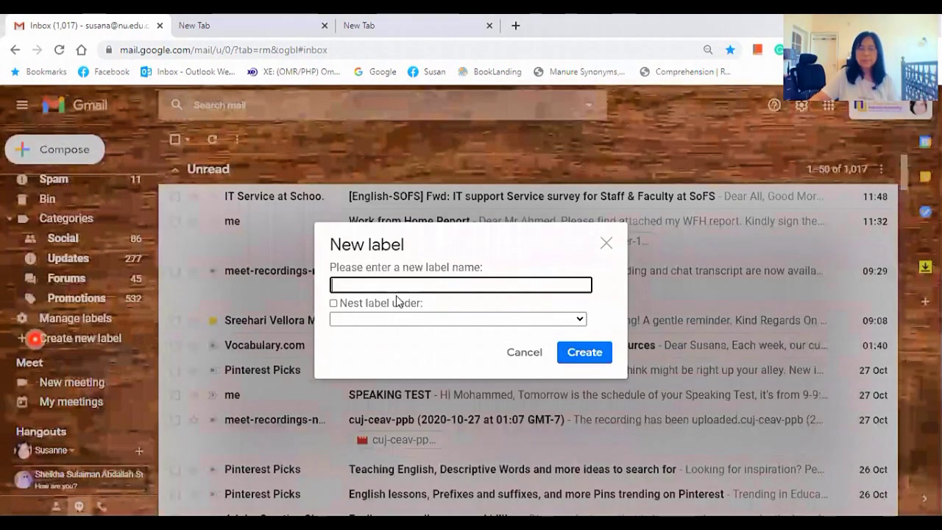
Step: Fix the mistyped name, then create the label MEET RECORDINGS FALL 2020
left_click(398, 291)
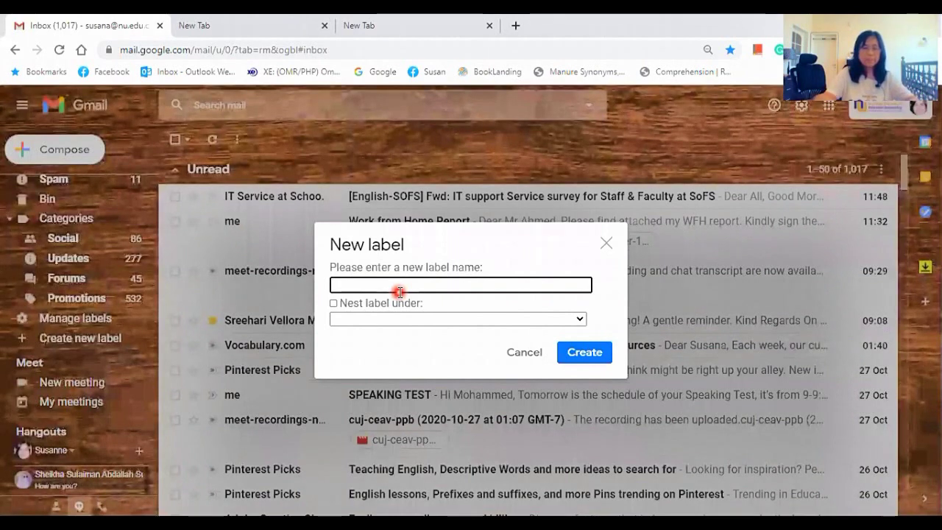
type("mee")
key("BackSpace")
key("BackSpace")
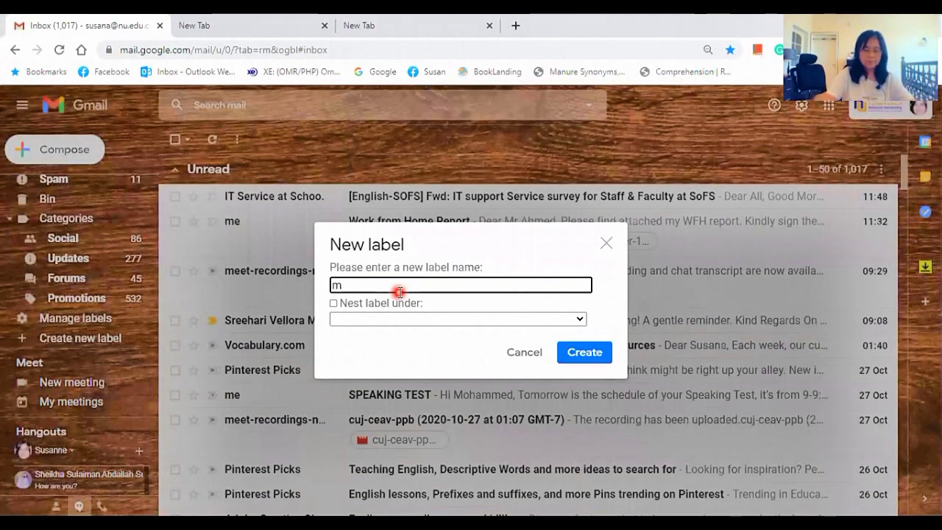
key("BackSpace")
type("MEET ")
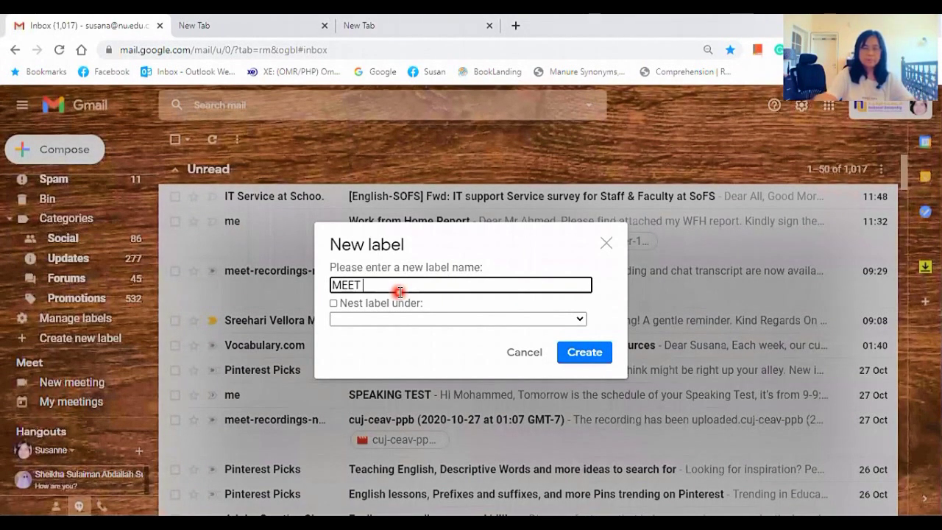
type("RECORDING")
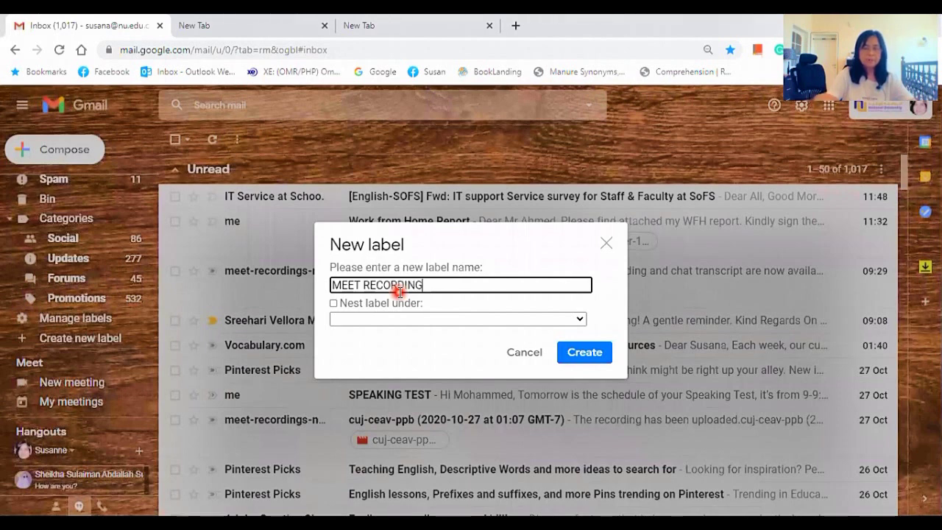
type("S FAL")
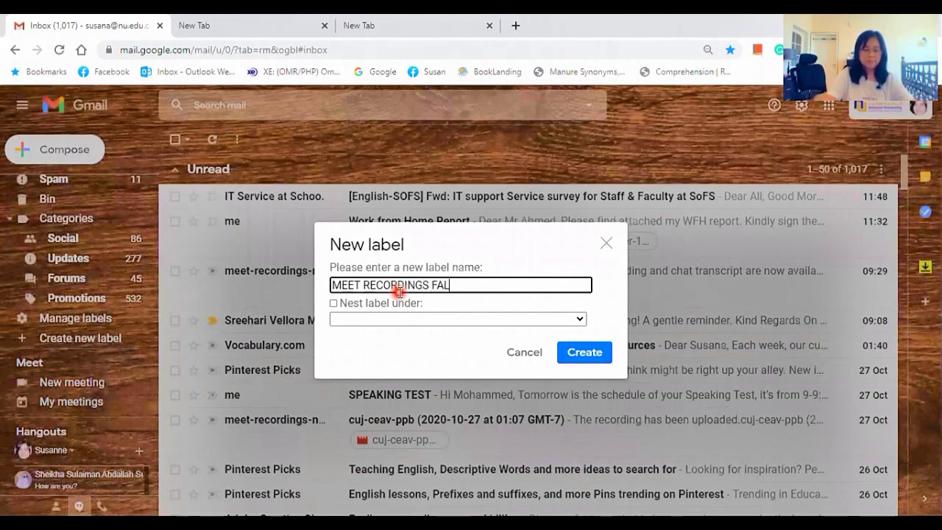
type("L 2020")
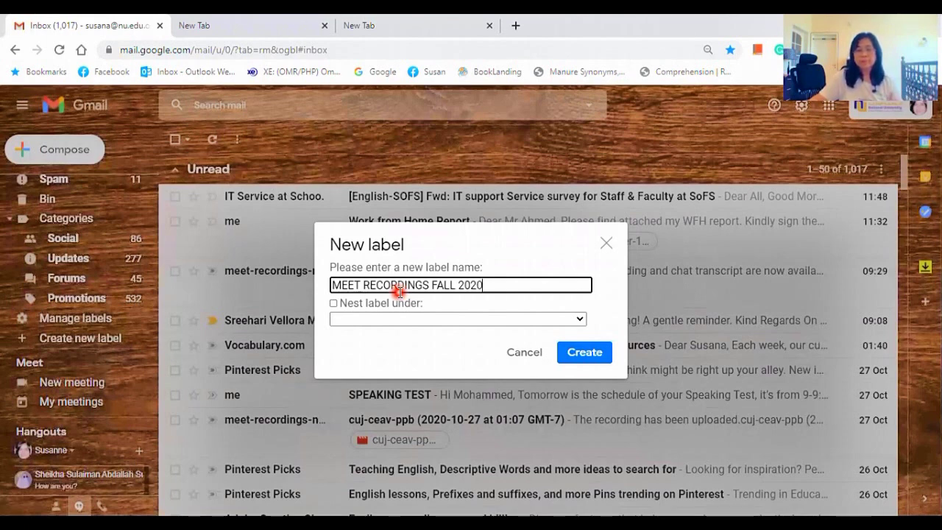
left_click(587, 358)
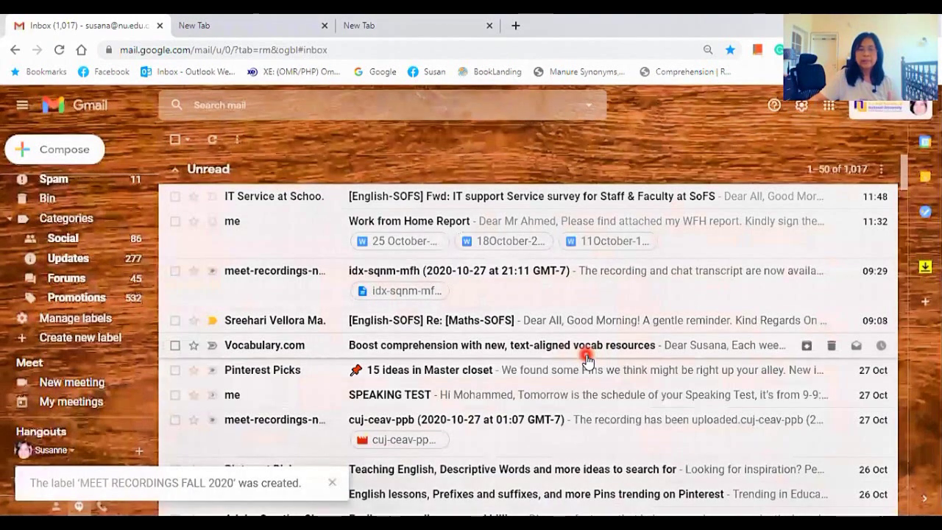
Step: Select the first three Meet recording emails in the inbox
left_click(251, 318)
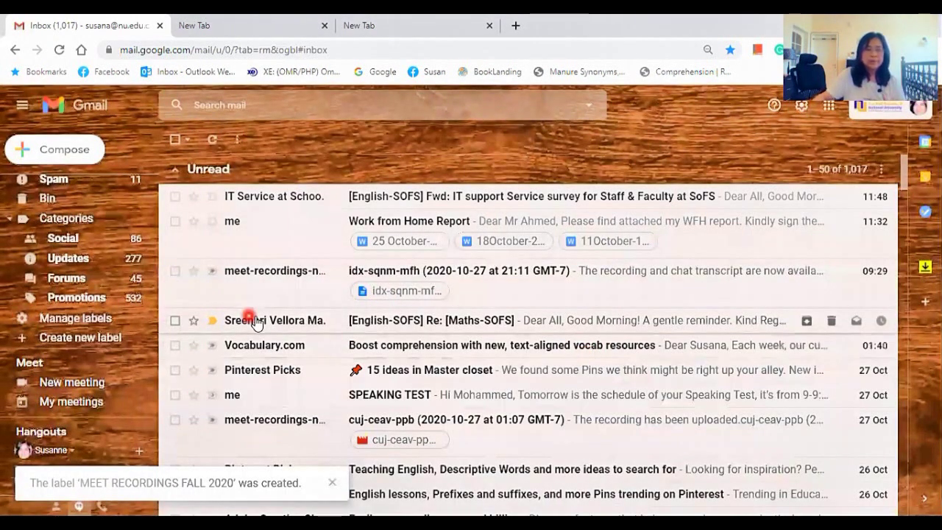
left_click(175, 271)
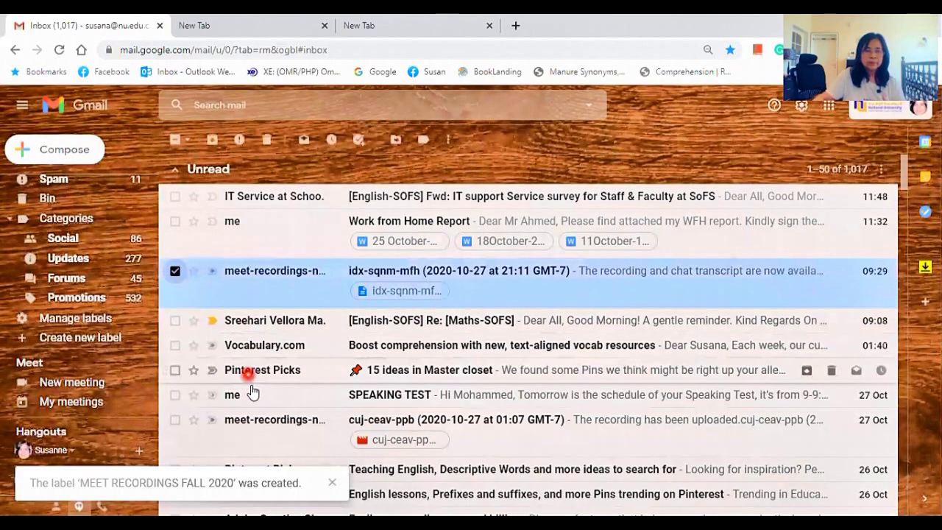
scroll(252, 394, "down", 4)
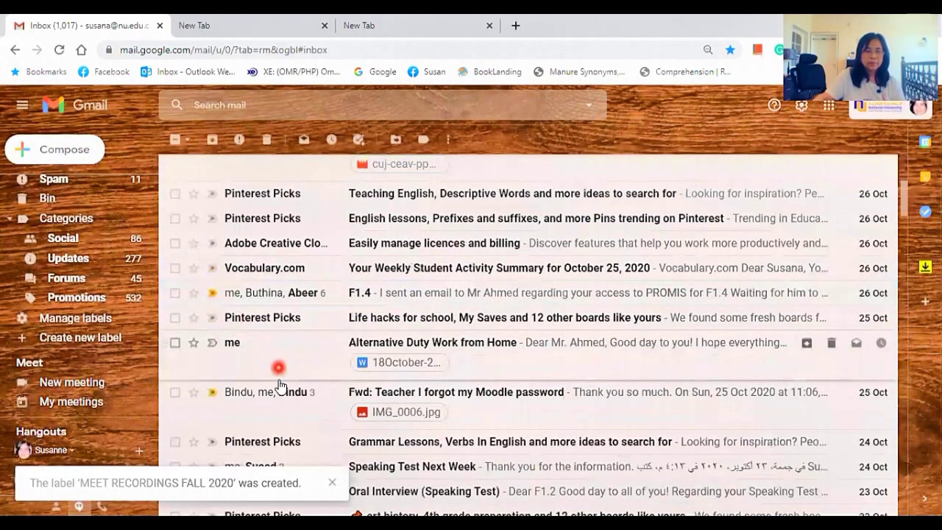
scroll(279, 385, "down", 3)
scroll(309, 371, "down", 1)
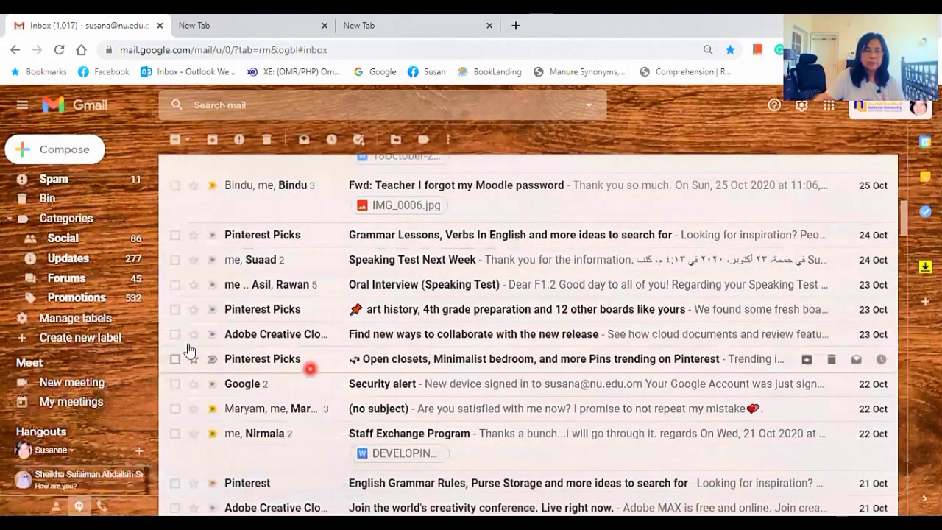
scroll(190, 350, "down", 3)
left_click(175, 326)
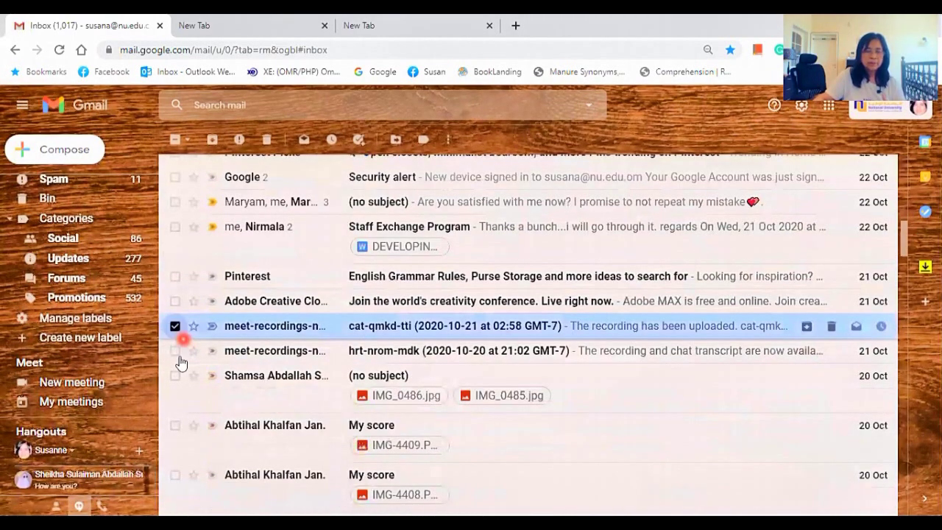
left_click(176, 351)
Step: Select the remaining three Meet recording emails further down the inbox
scroll(298, 406, "down", 1)
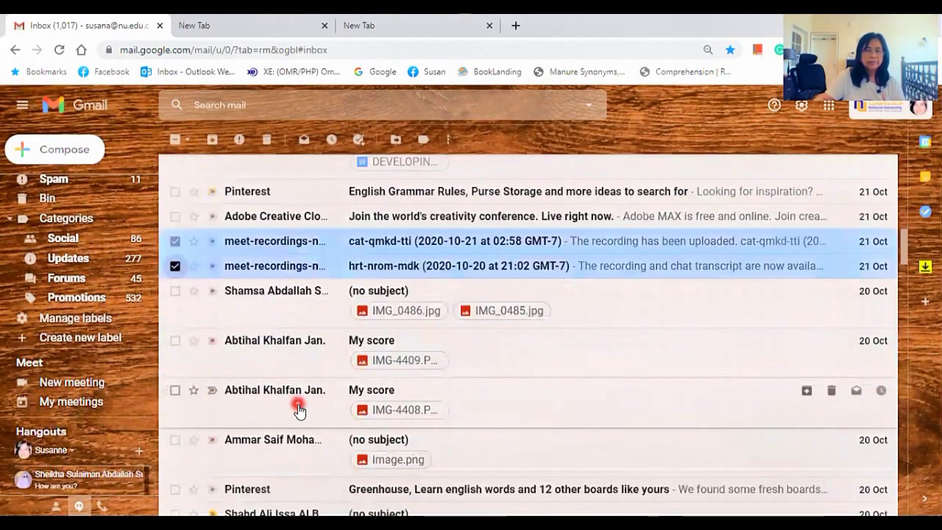
scroll(298, 408, "down", 4)
scroll(314, 403, "down", 3)
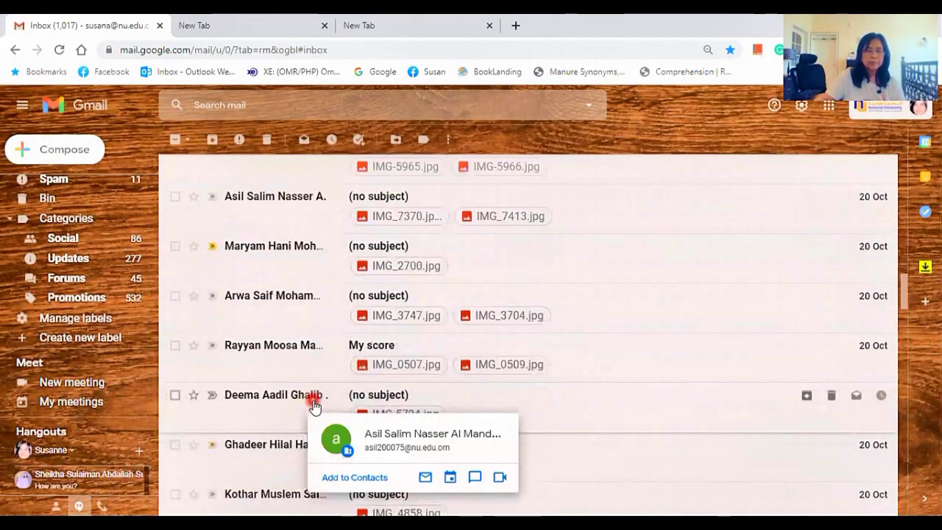
scroll(313, 404, "down", 5)
scroll(311, 405, "down", 1)
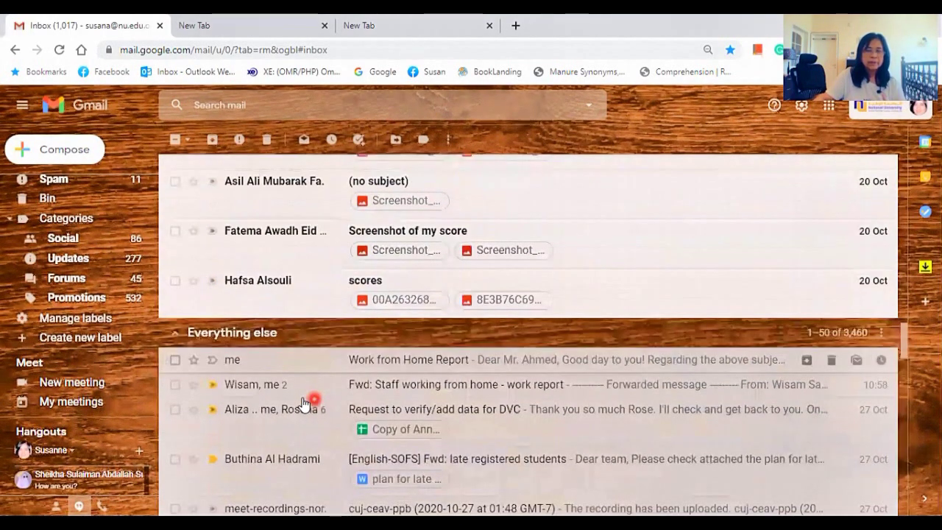
scroll(303, 403, "down", 2)
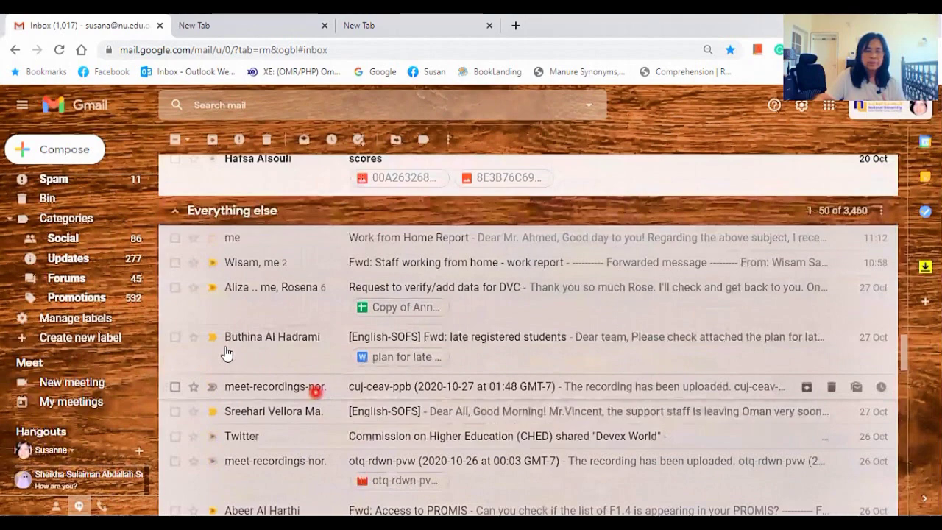
scroll(175, 335, "down", 1)
left_click(175, 330)
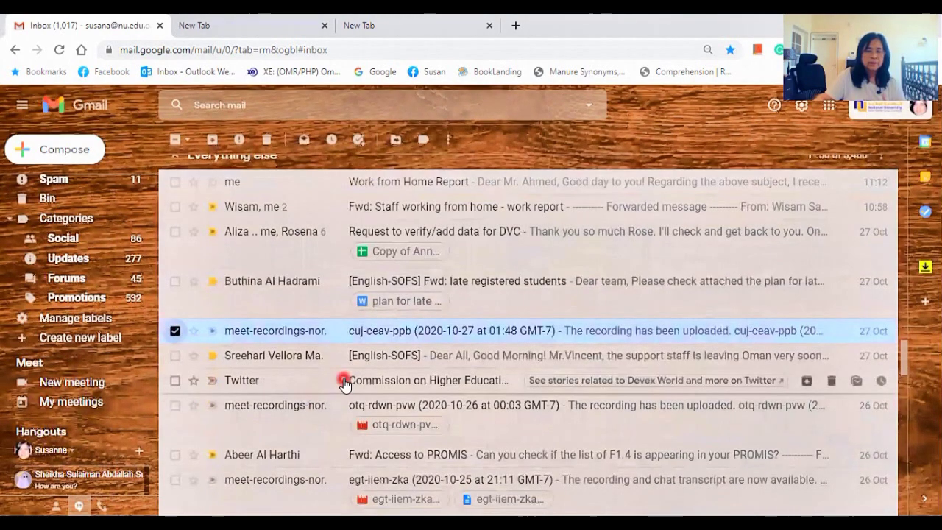
scroll(186, 358, "down", 1)
left_click(175, 337)
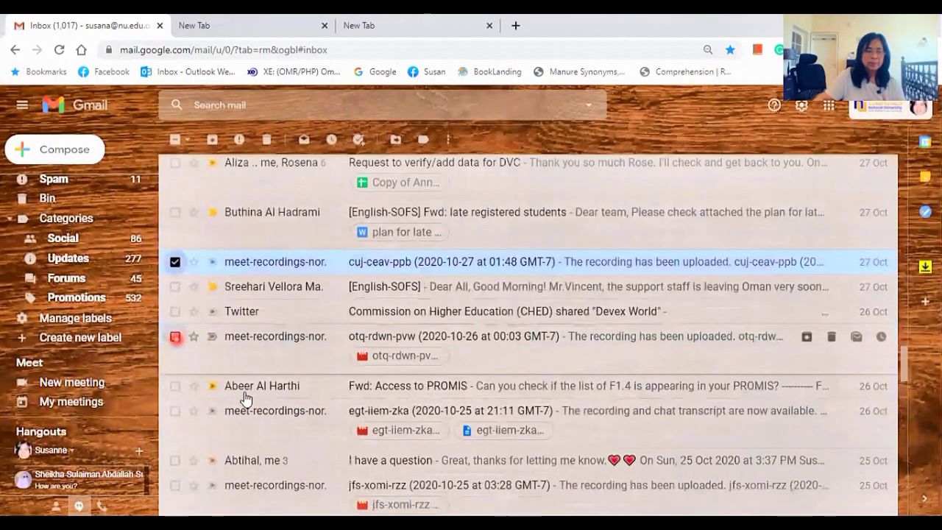
left_click(175, 411)
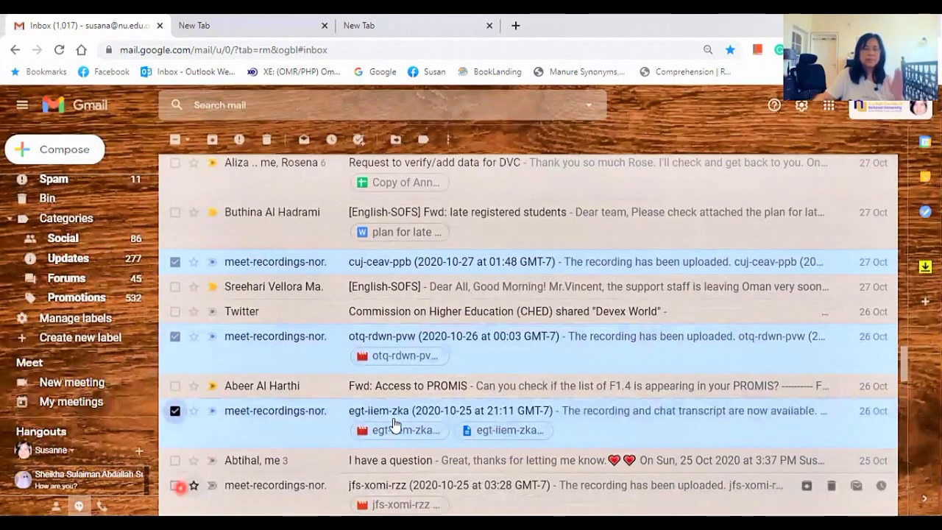
left_click(393, 422)
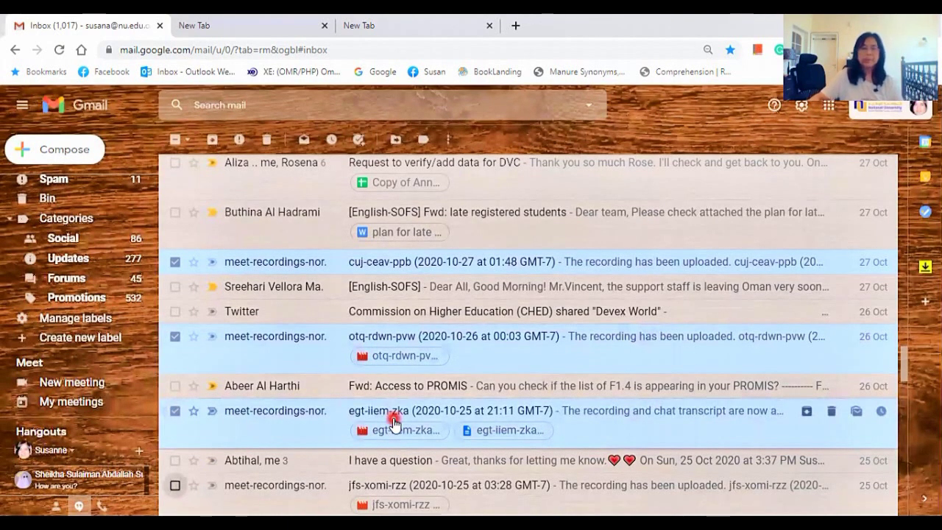
right_click(336, 267)
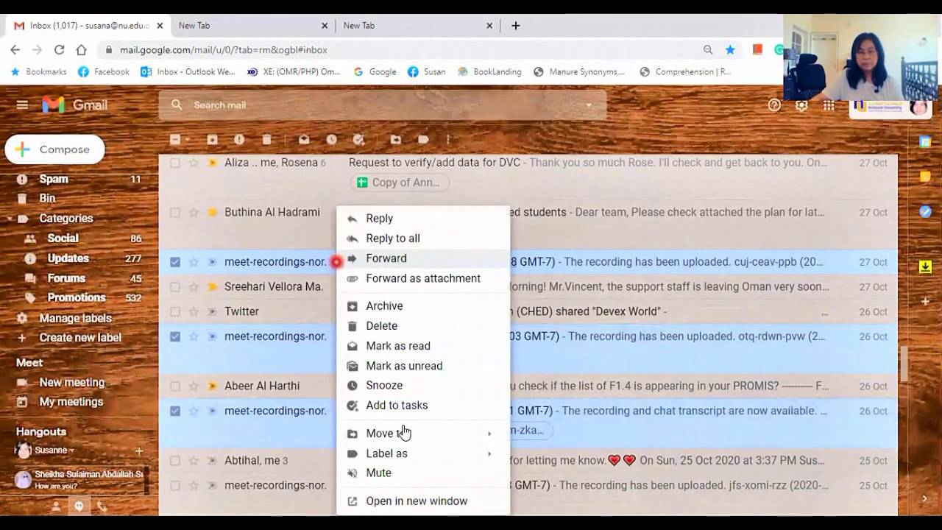
Step: Move the six selected recordings into MEET RECORDINGS FALL 2020, filtering labels with 'M'
mouse_move(403, 441)
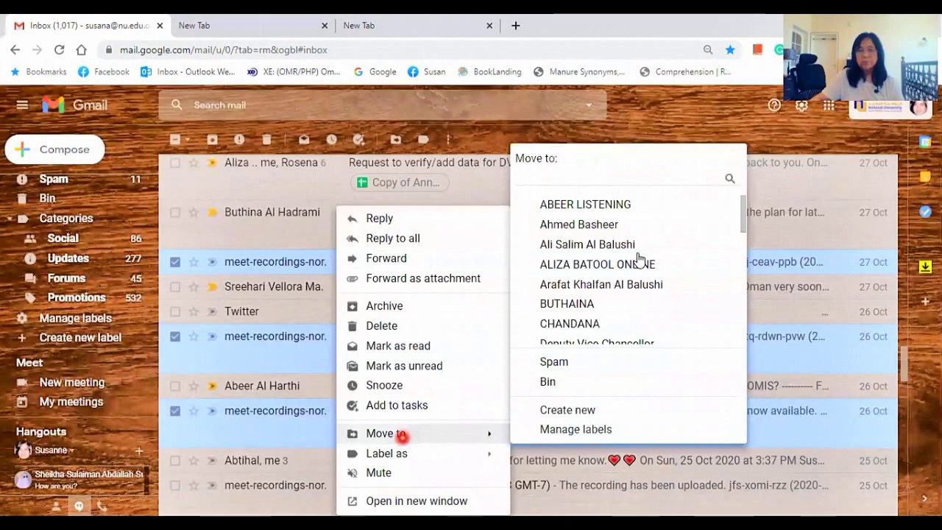
scroll(654, 237, "down", 2)
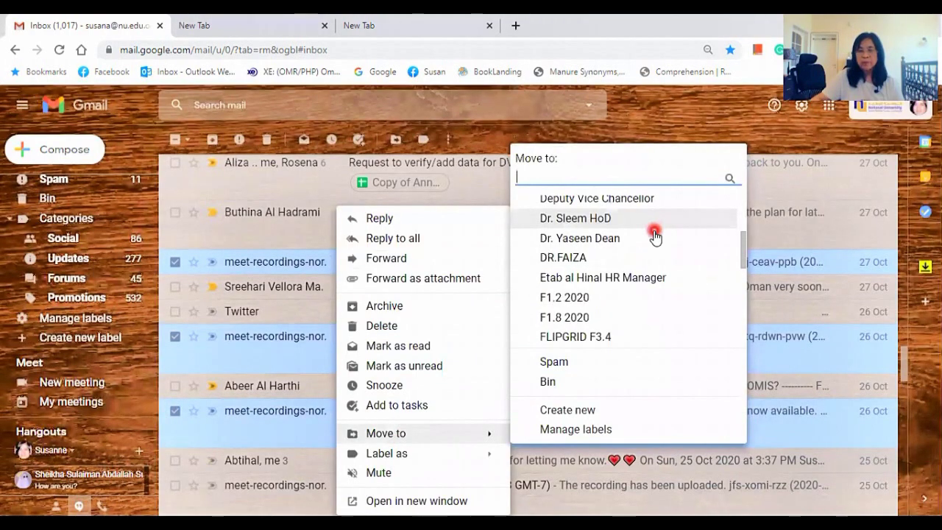
scroll(654, 237, "down", 3)
scroll(655, 237, "down", 1)
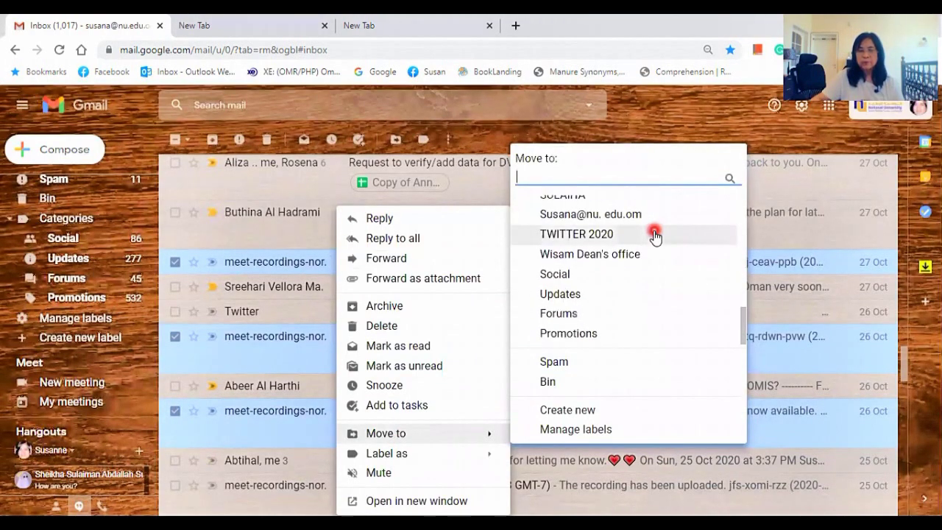
type("M")
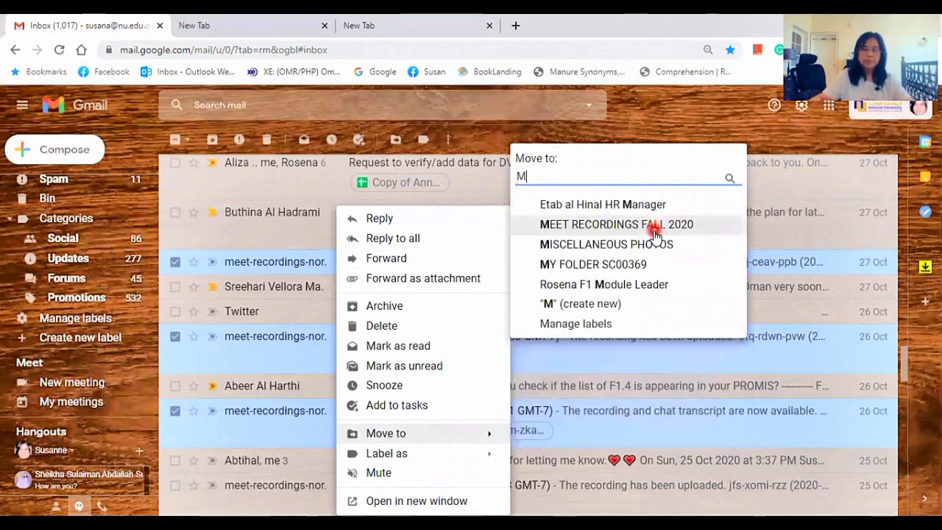
left_click(704, 225)
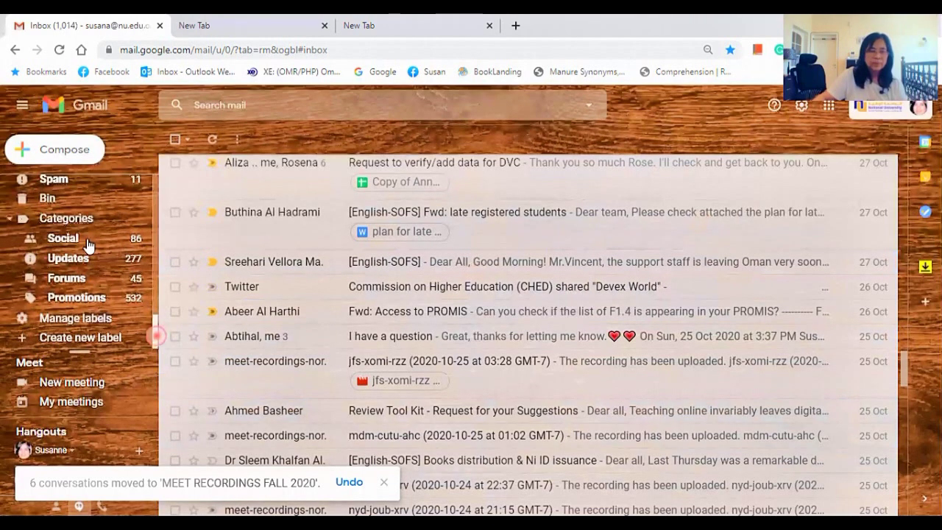
Step: Open the MEET RECORDINGS FALL 2020 label to view its six recording emails
scroll(108, 218, "up", 3)
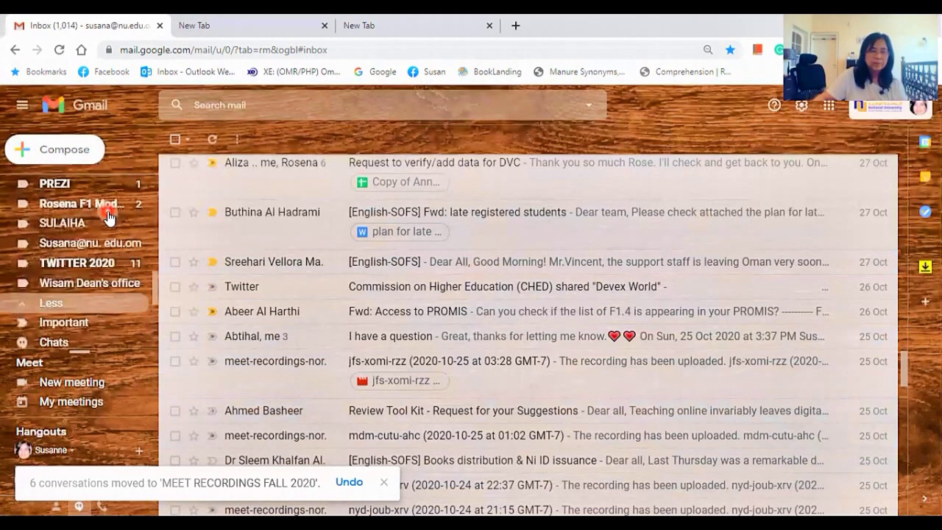
scroll(108, 217, "up", 2)
scroll(107, 220, "up", 3)
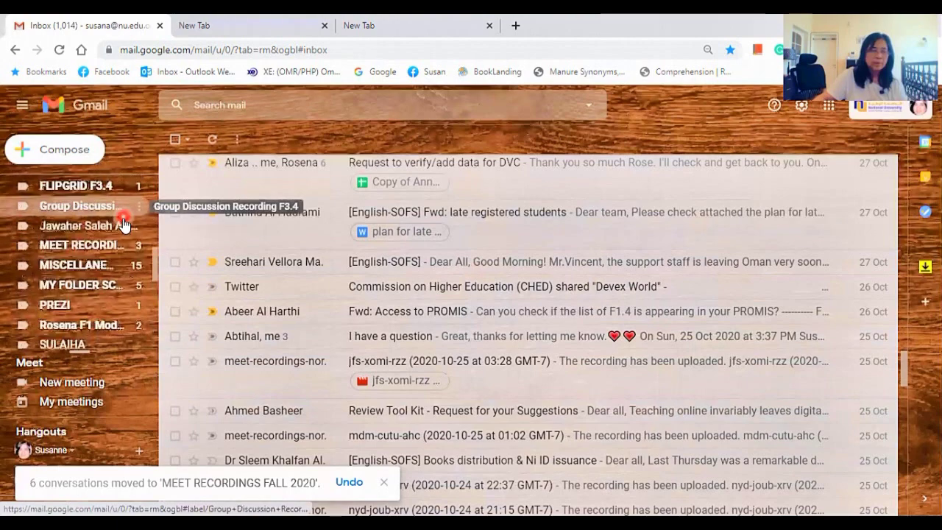
left_click(74, 256)
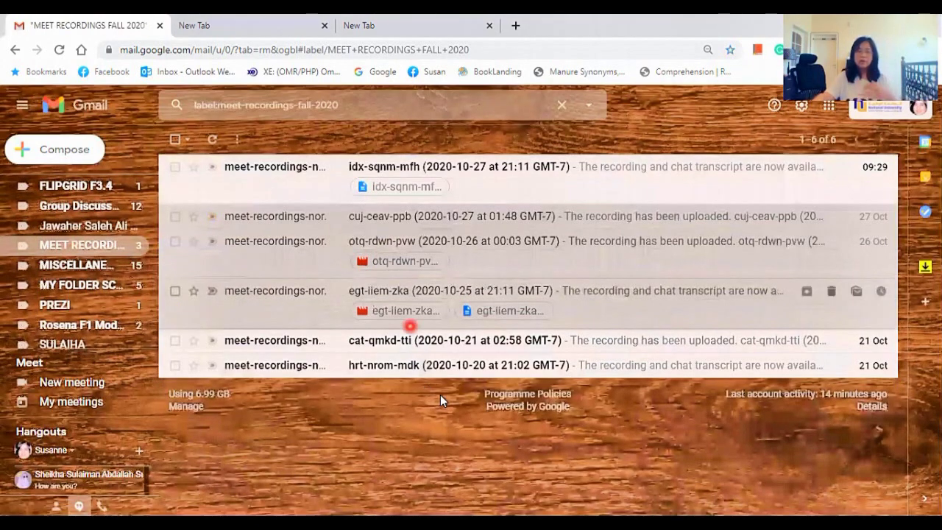